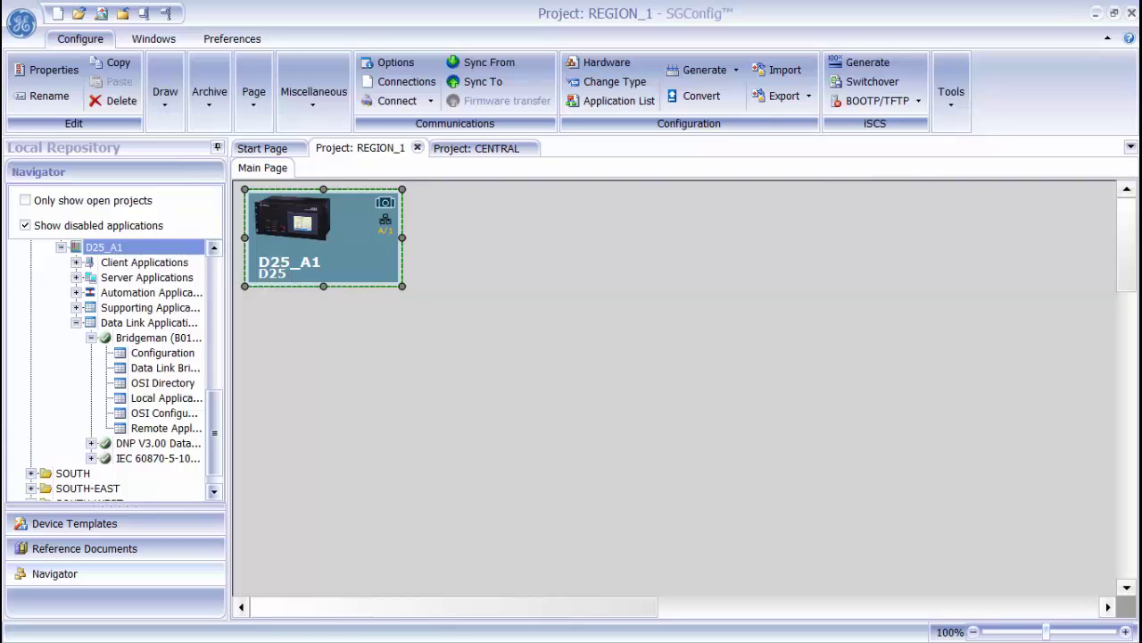
Open the application list of device D25_A1 and examine its server, automation, supporting and data link application categories
left_click(623, 101)
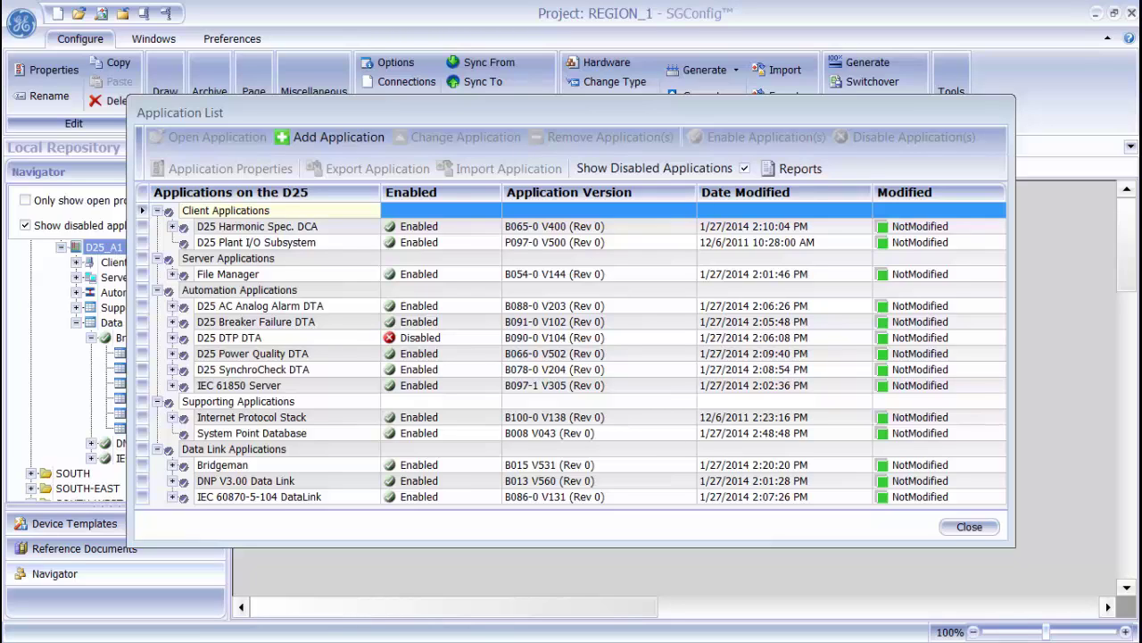
left_click(425, 258)
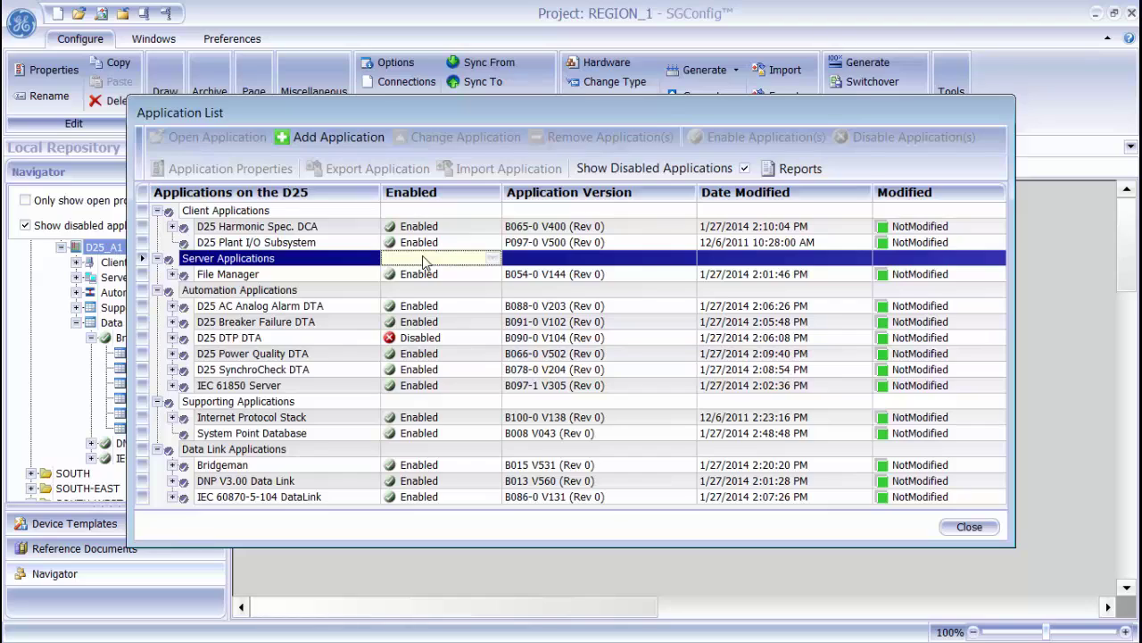
left_click(373, 295)
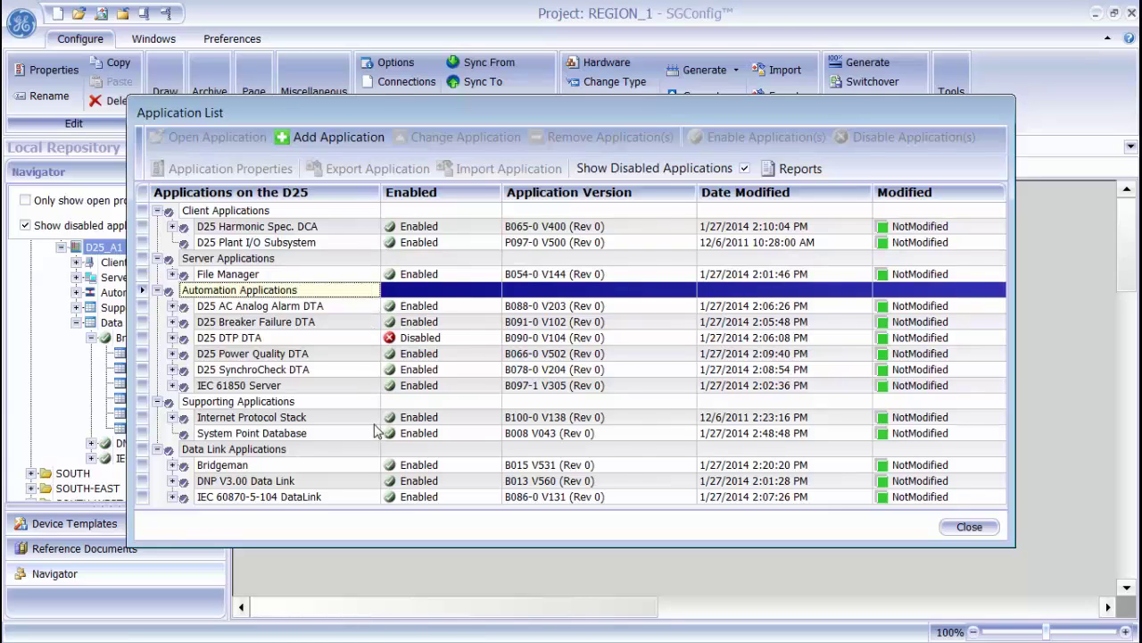
left_click(359, 403)
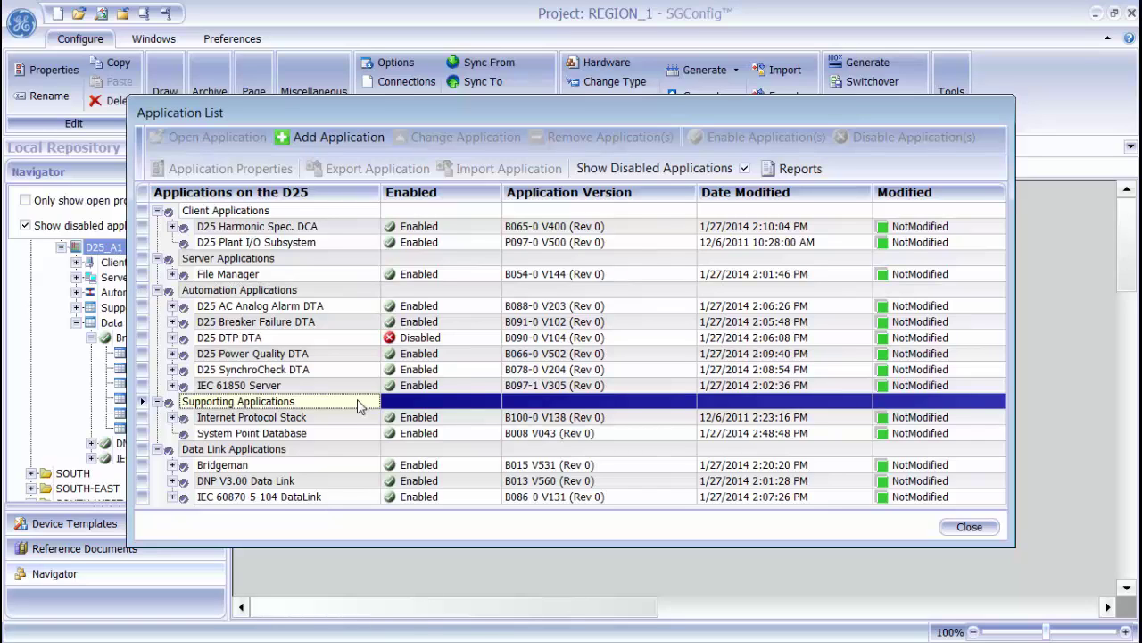
left_click(346, 450)
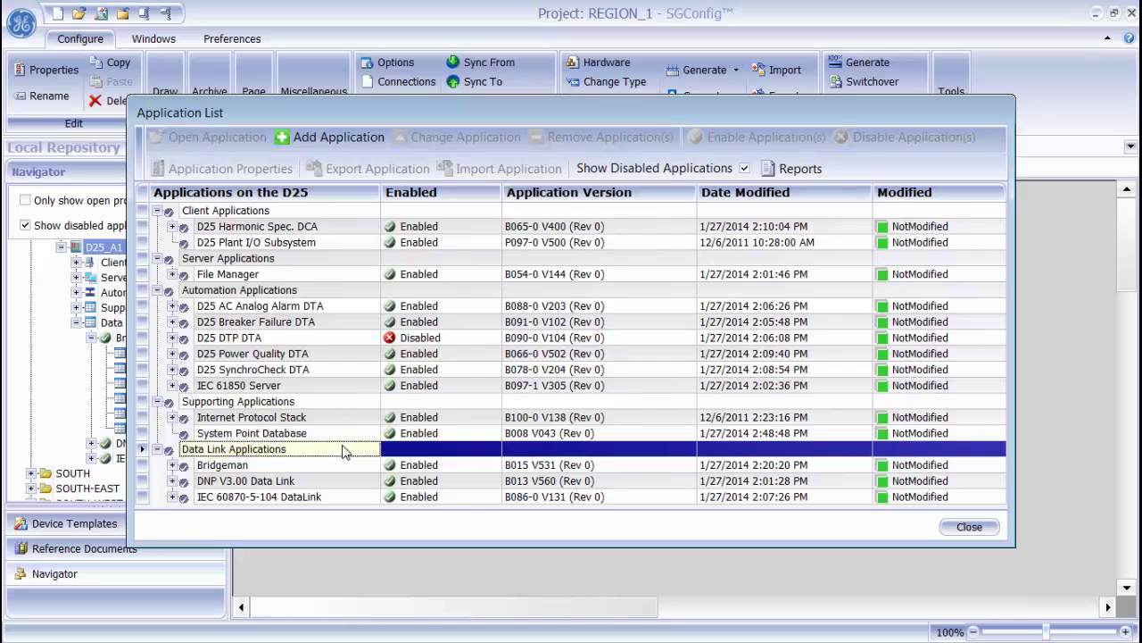
left_click(399, 451)
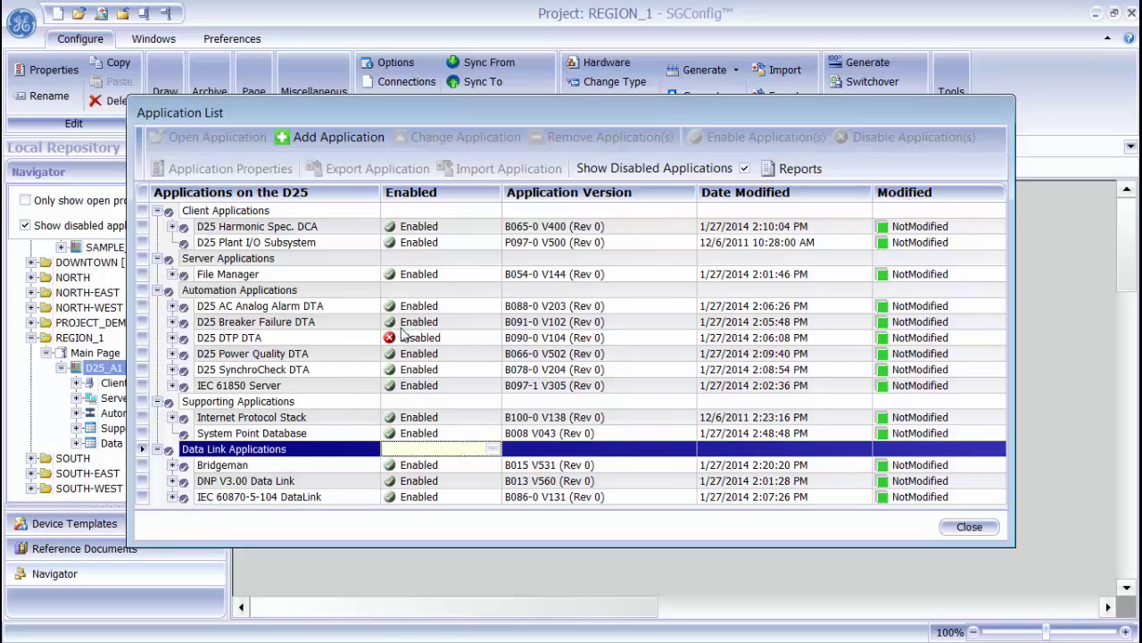
Enable the D25 DTP DTA application on the device and confirm the change
left_click(397, 343)
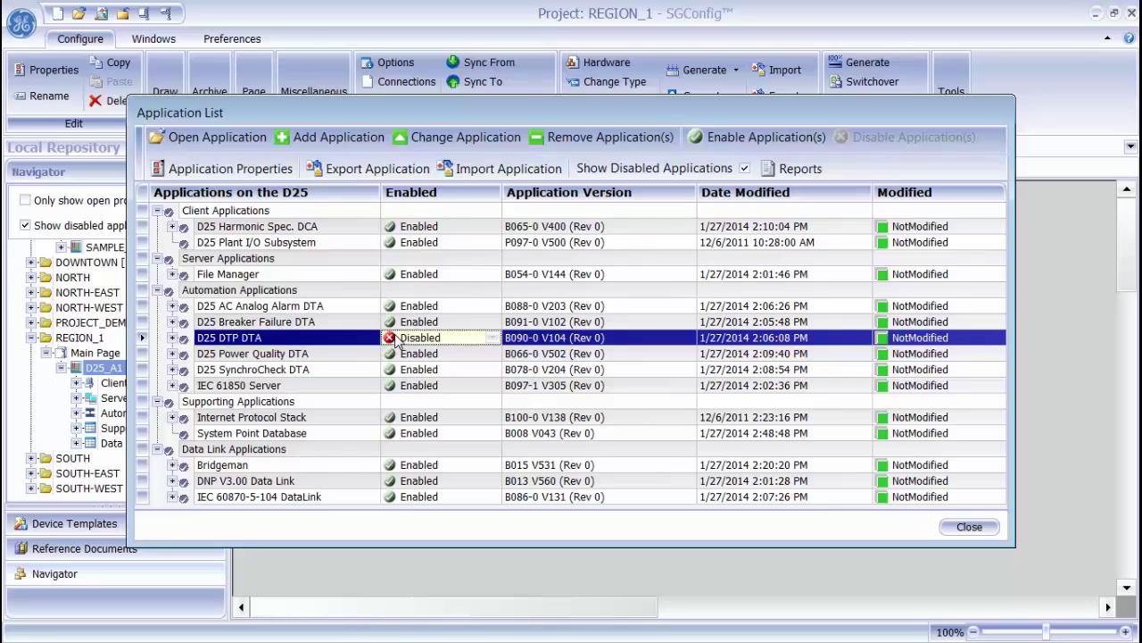
left_click(719, 139)
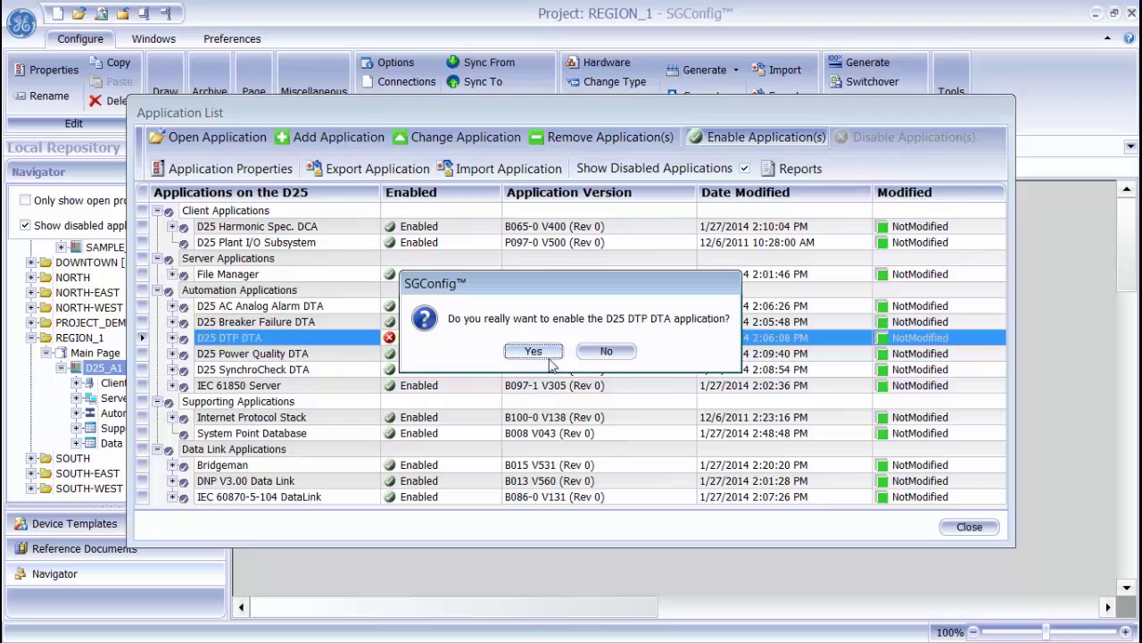
left_click(545, 352)
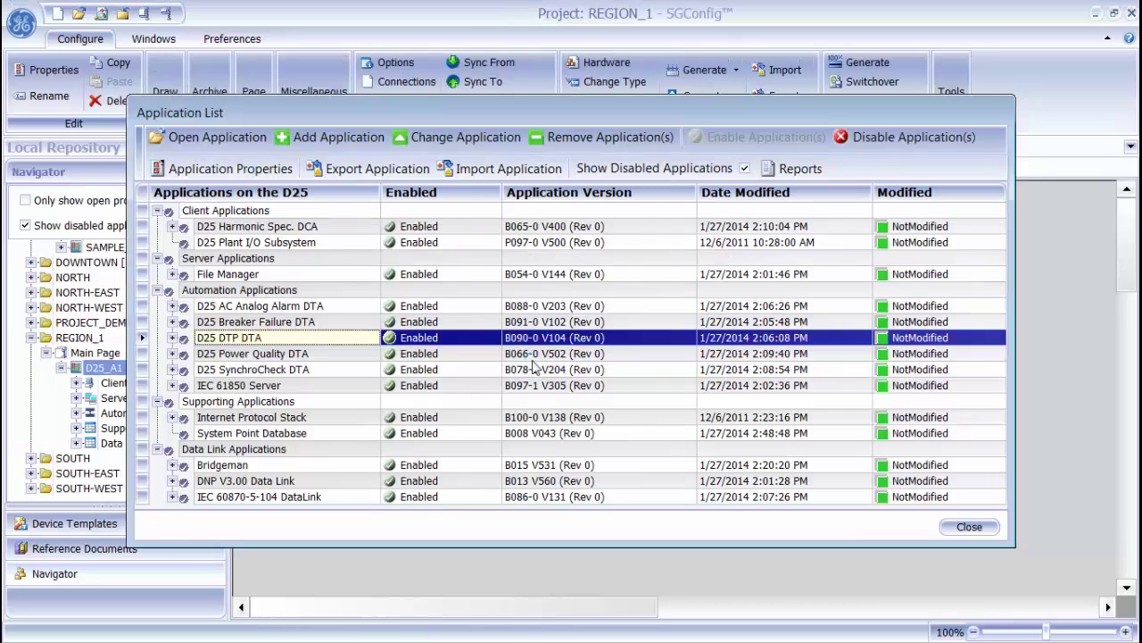
Enable the Internet Protocol Stack application among the supporting applications and close the application list
left_click(660, 417)
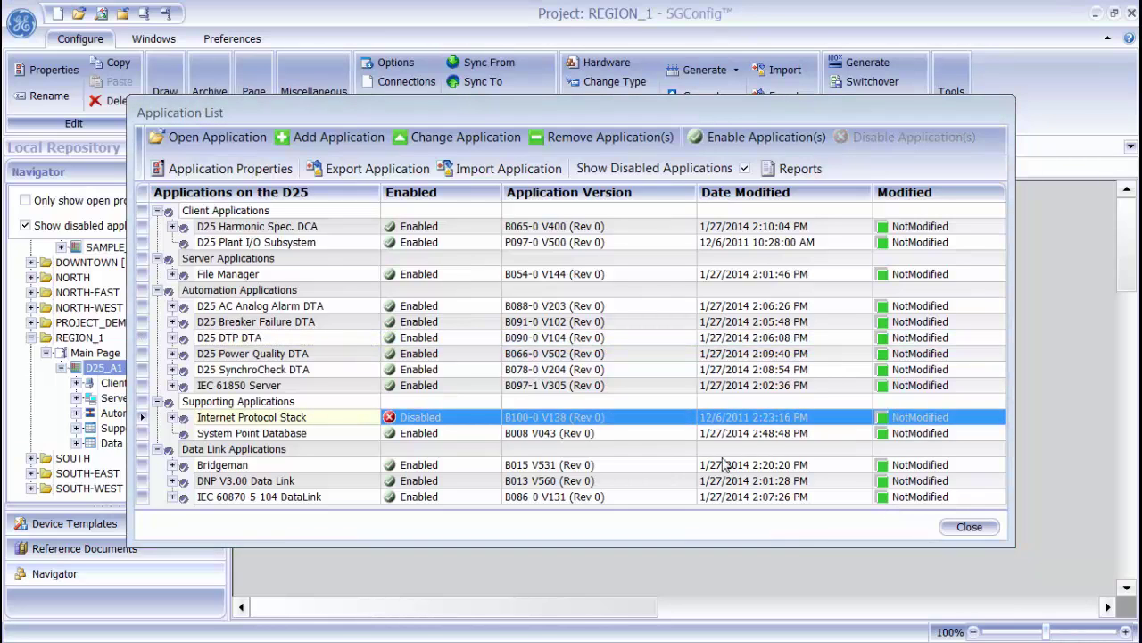
left_click(454, 421)
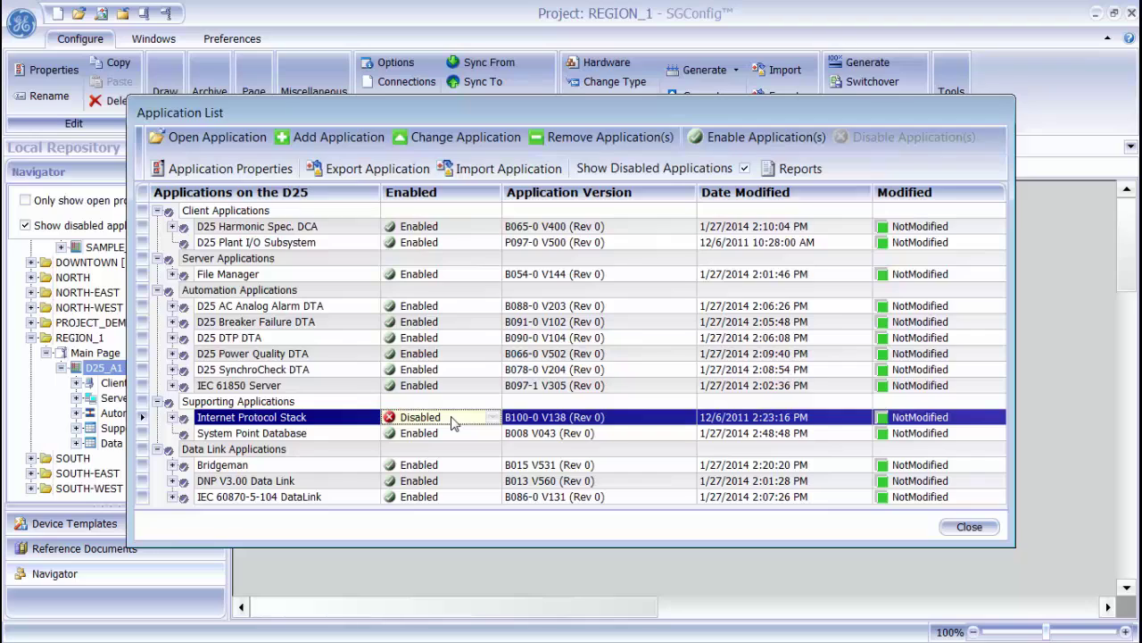
left_click(754, 137)
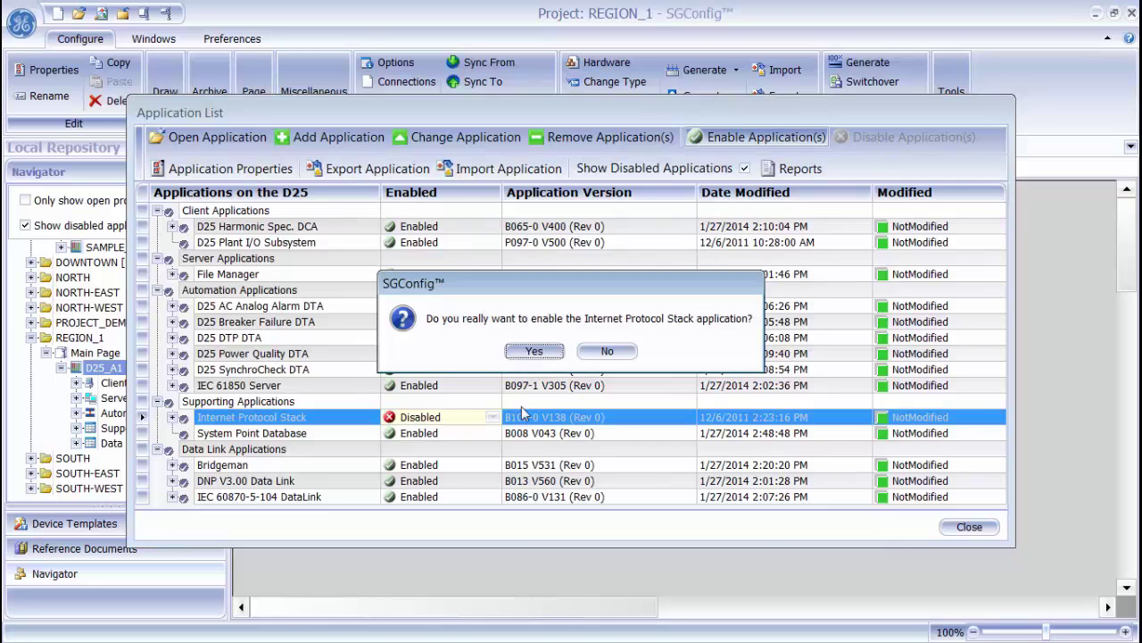
left_click(534, 352)
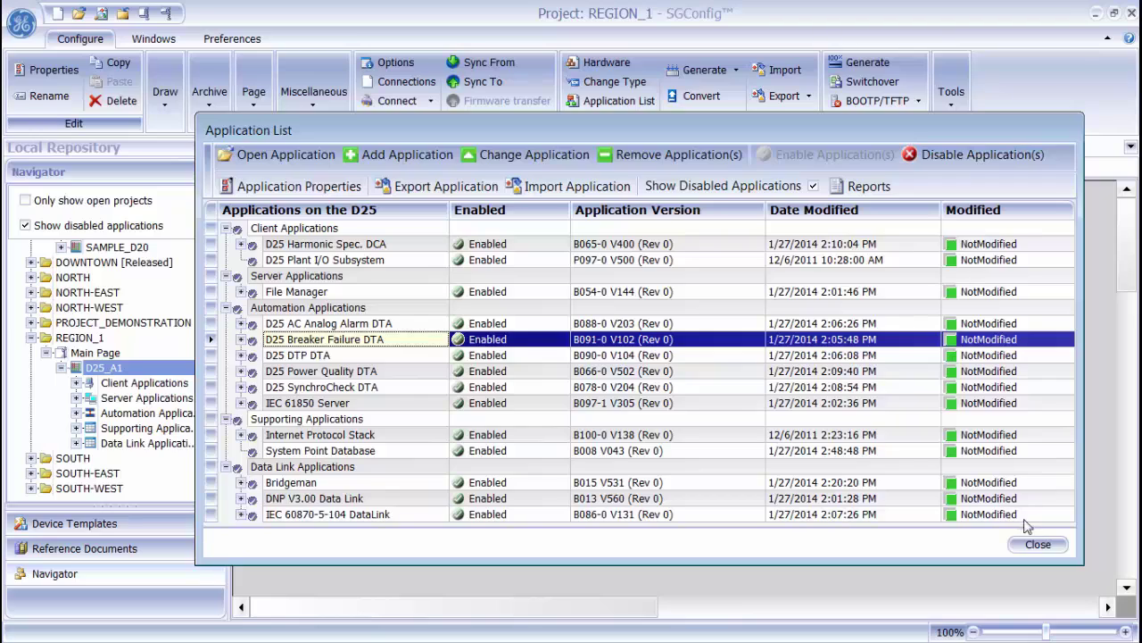
left_click(1035, 545)
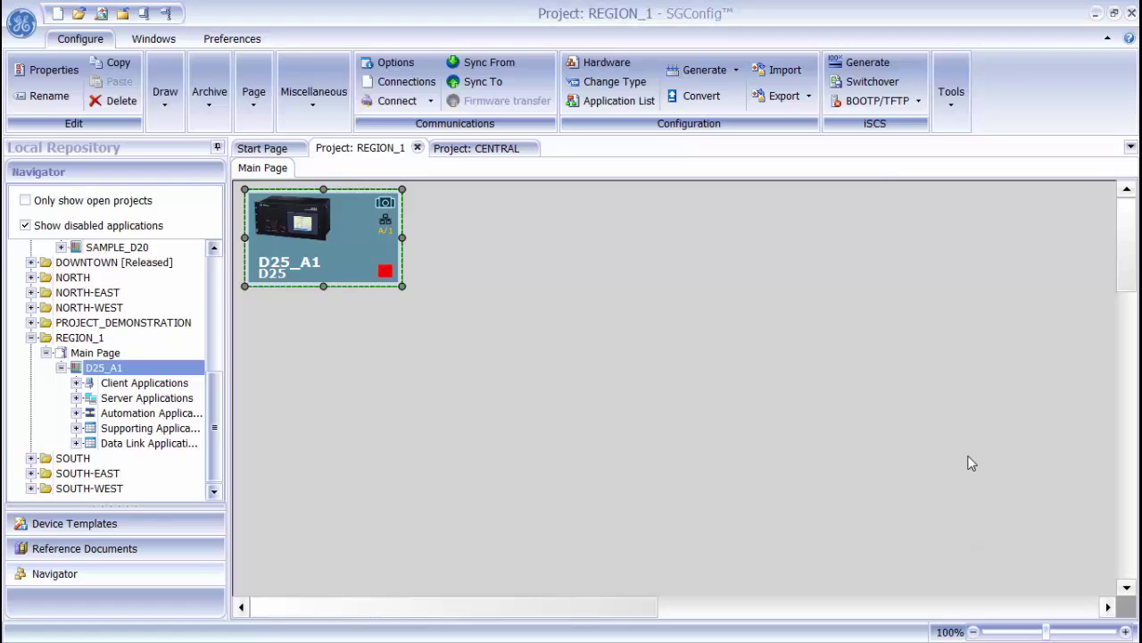
Open the Bridgeman data link application of D25_A1 from its application list, and close the list
left_click(594, 100)
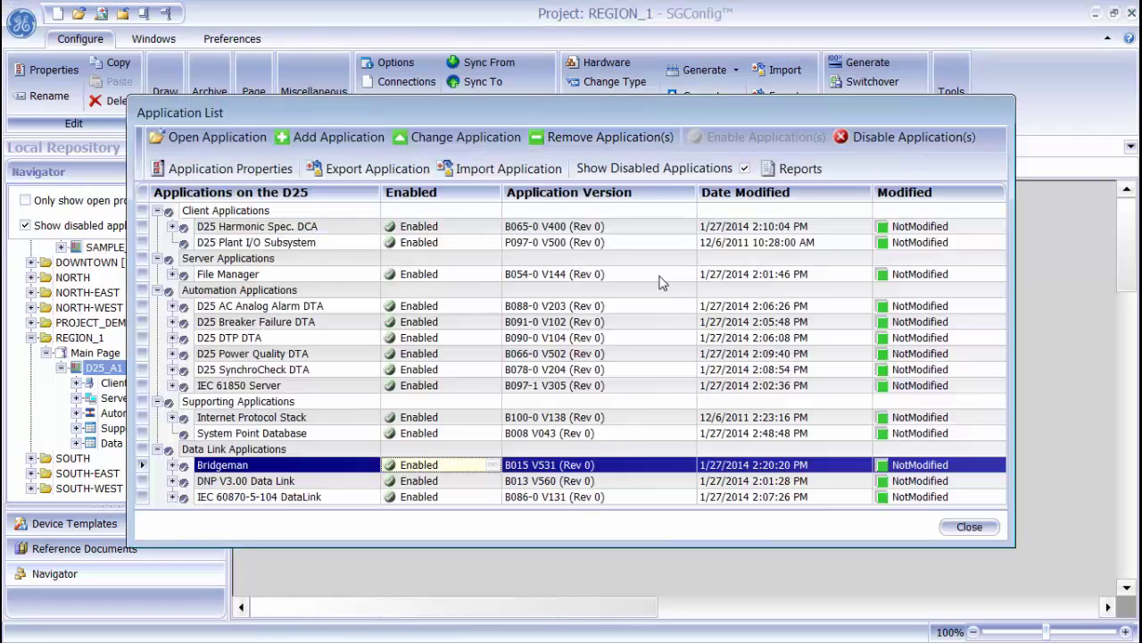
left_click(311, 468)
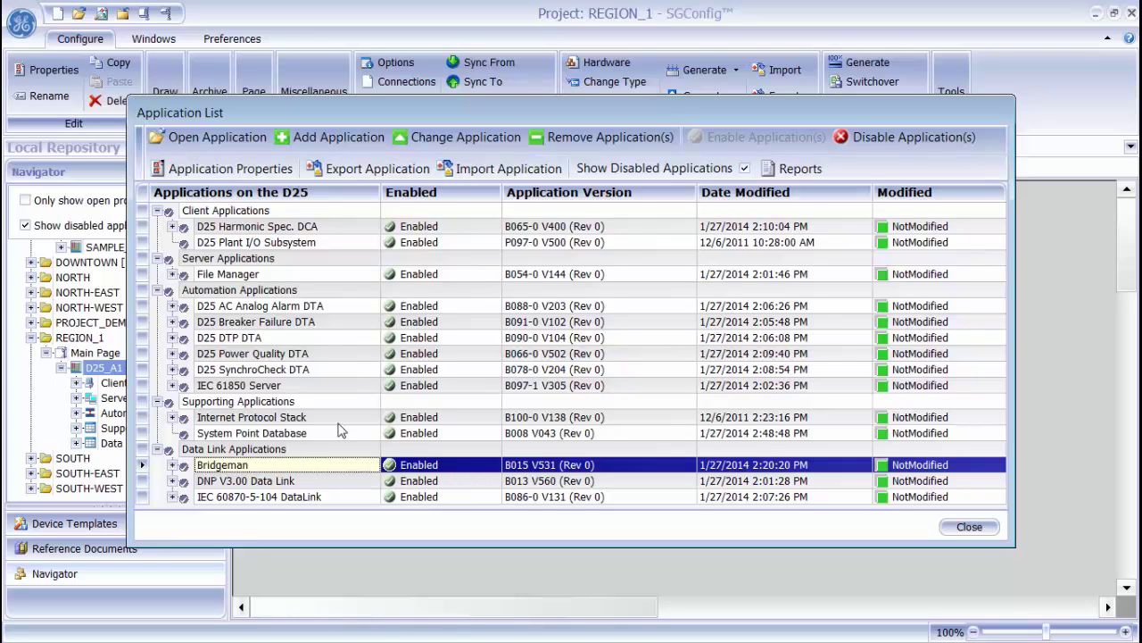
right_click(477, 464)
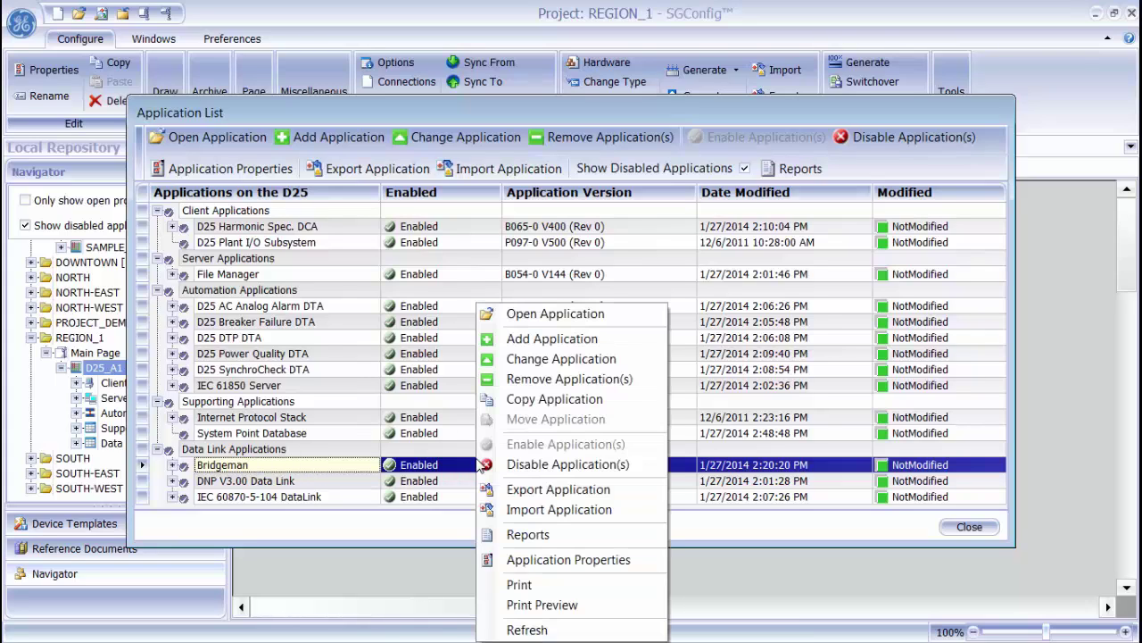
left_click(527, 315)
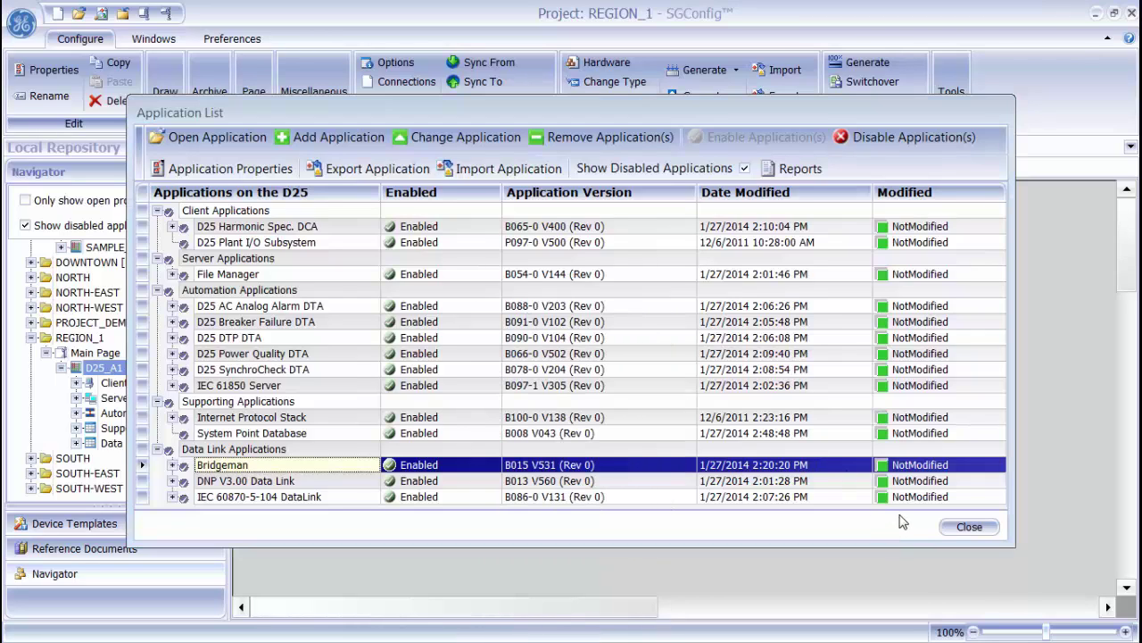
left_click(946, 528)
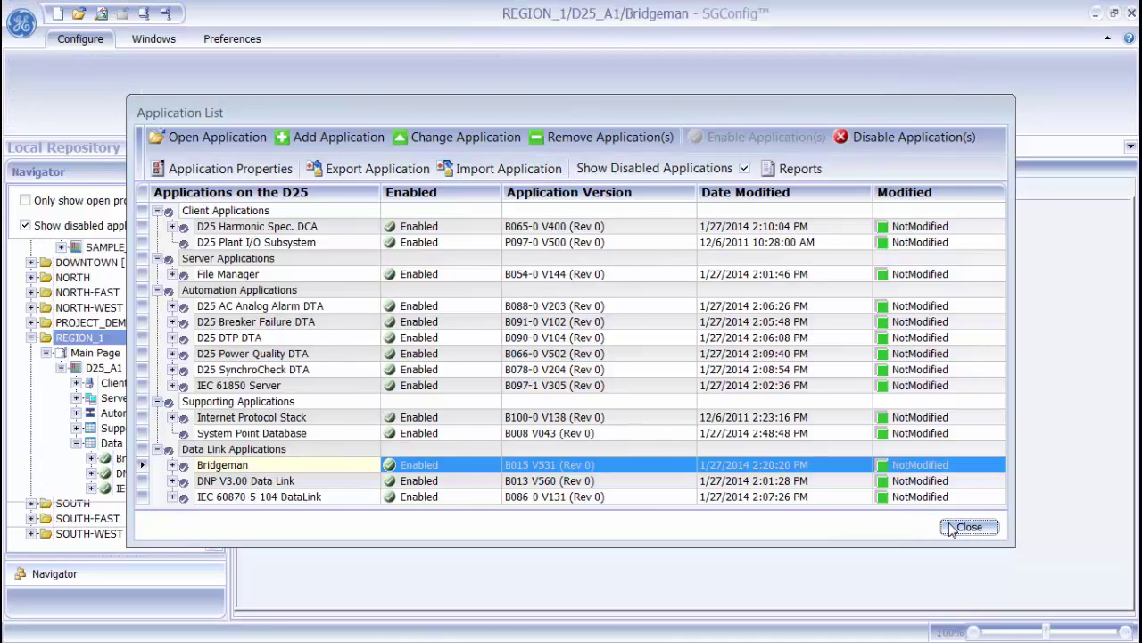
left_click(951, 528)
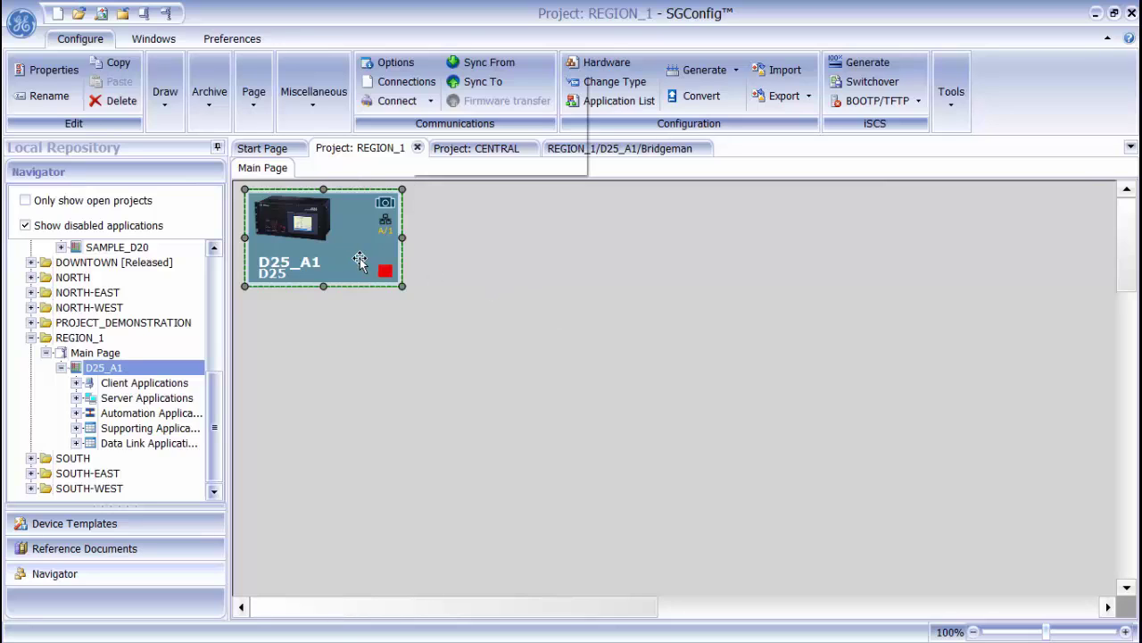
Try to add an application to D25_A1 while the Bridgeman editor is open
left_click(571, 102)
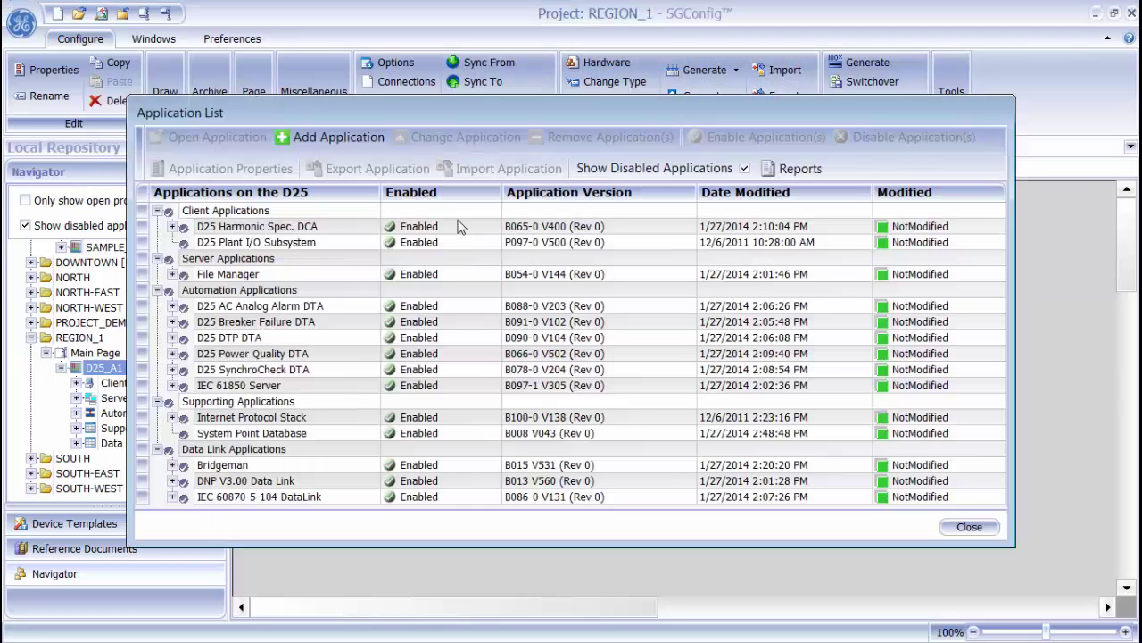
left_click(338, 139)
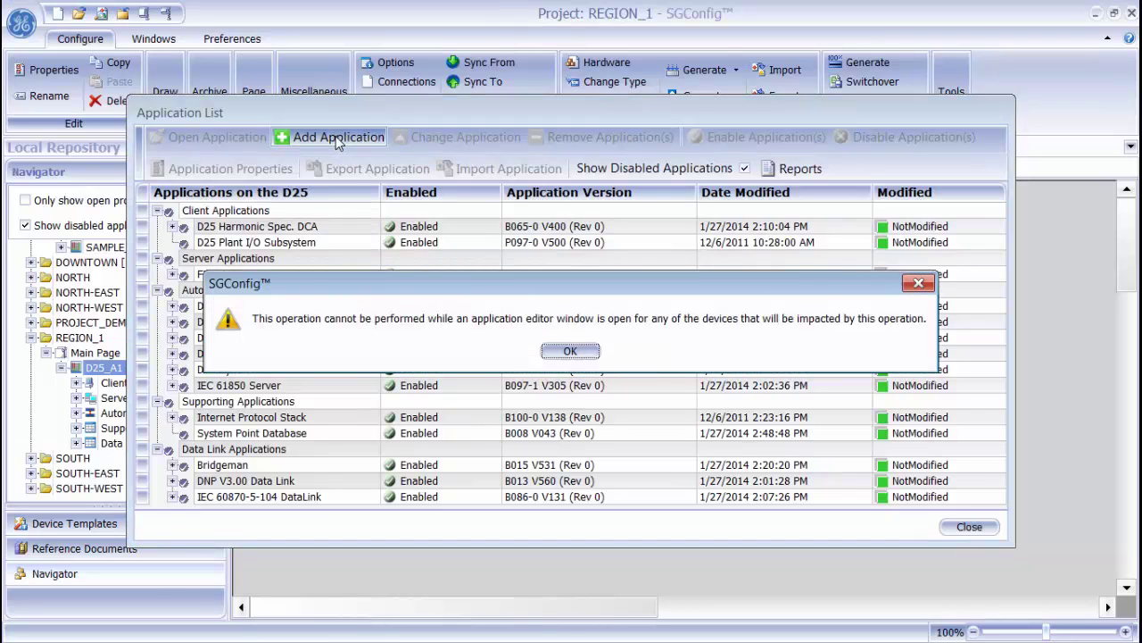
left_click(571, 352)
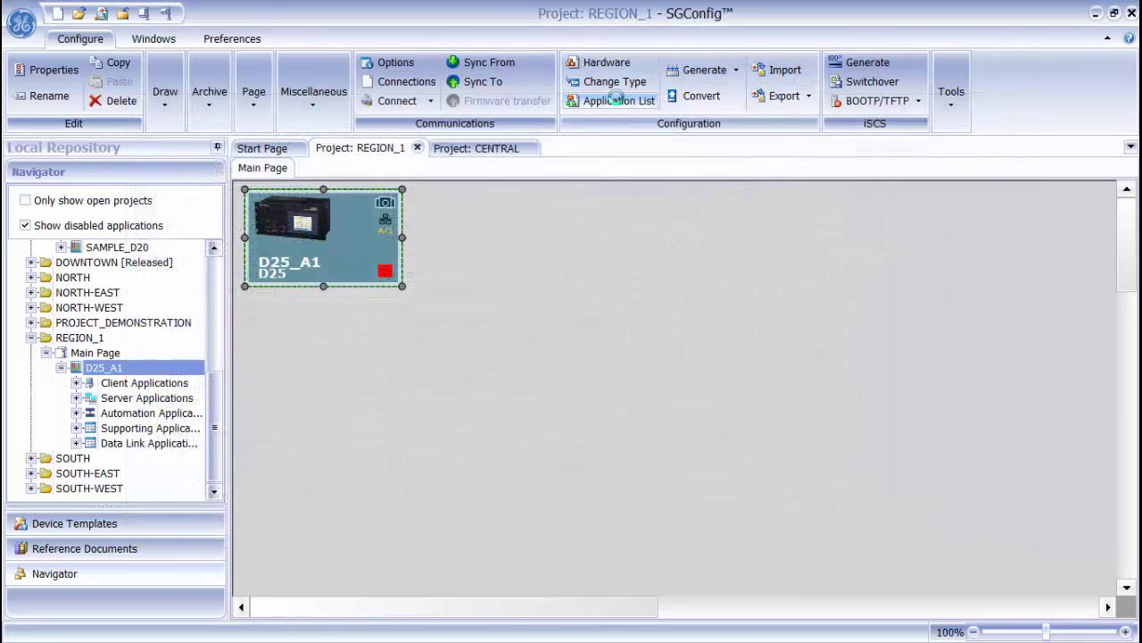
Add application A043 version 200 to D25_A1 without making an internal backup, and select its Setpoint Adjustment DTA entry in the list
left_click(616, 100)
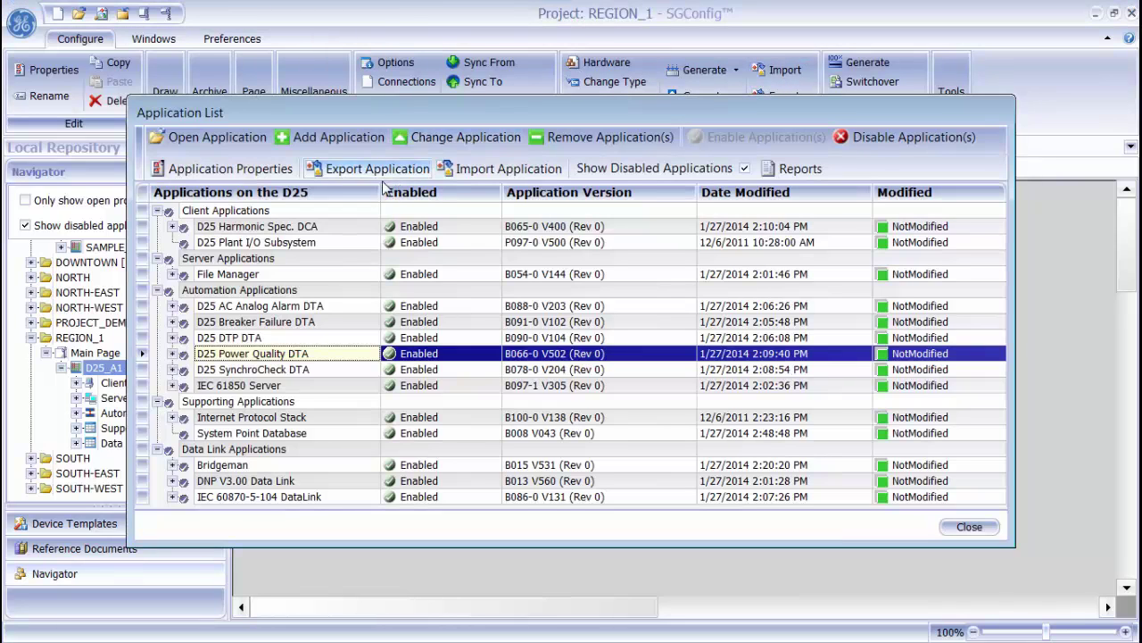
left_click(355, 146)
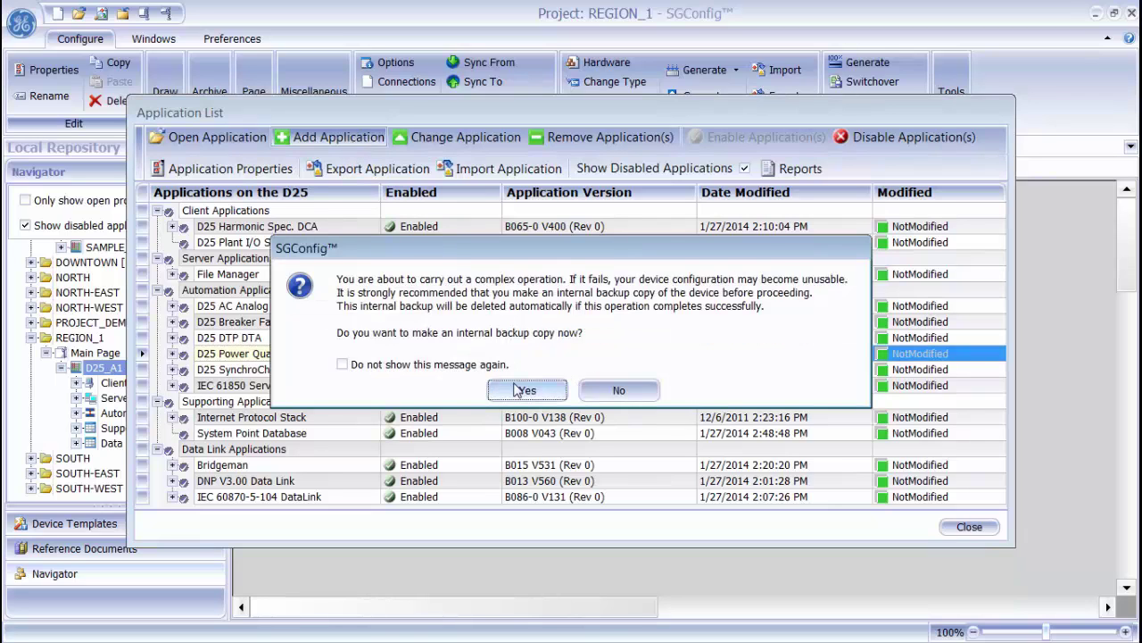
left_click(596, 394)
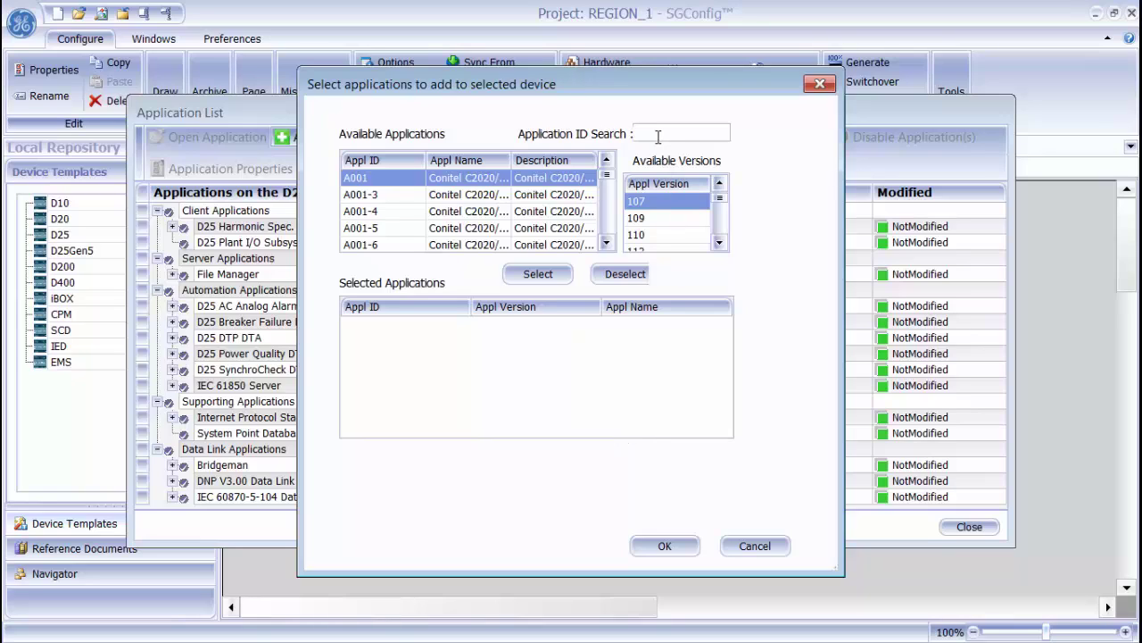
type("A043")
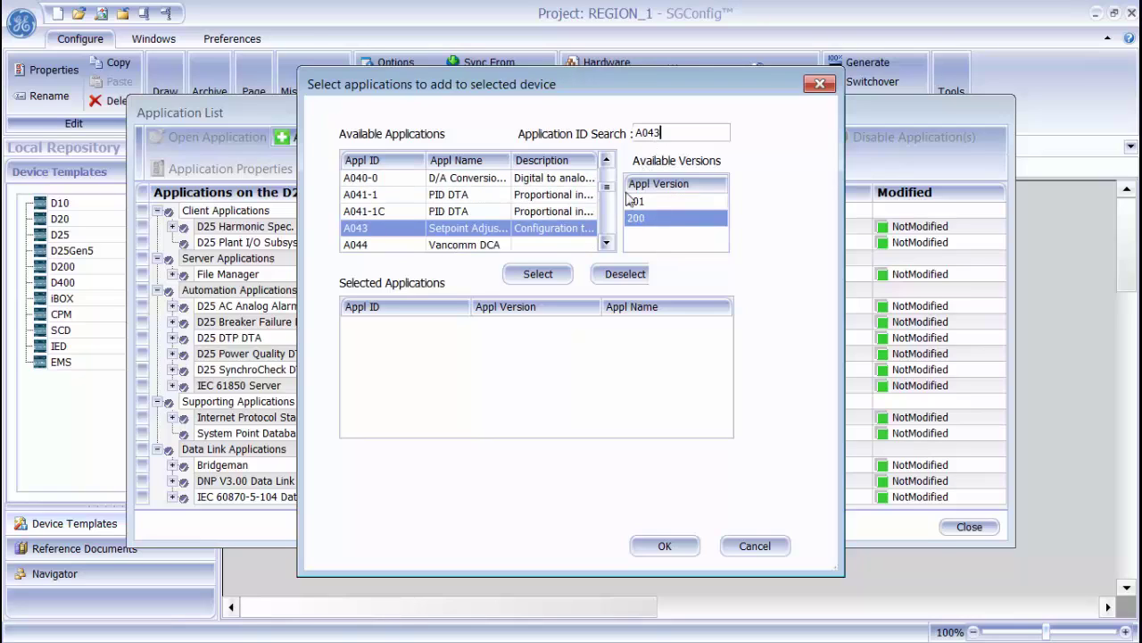
left_click(522, 277)
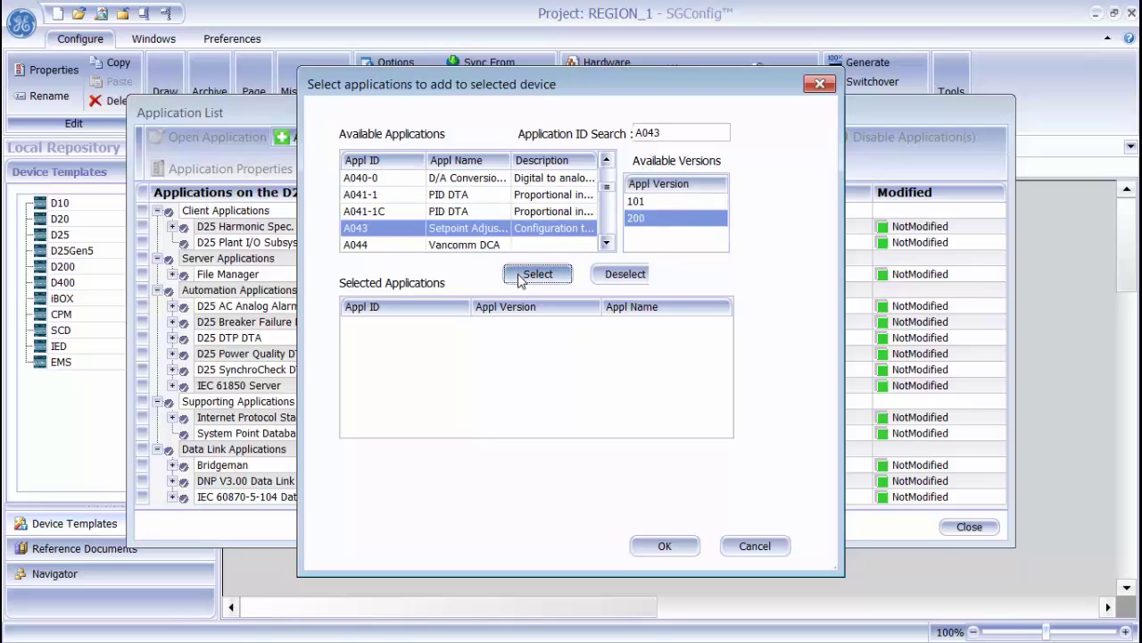
left_click(644, 554)
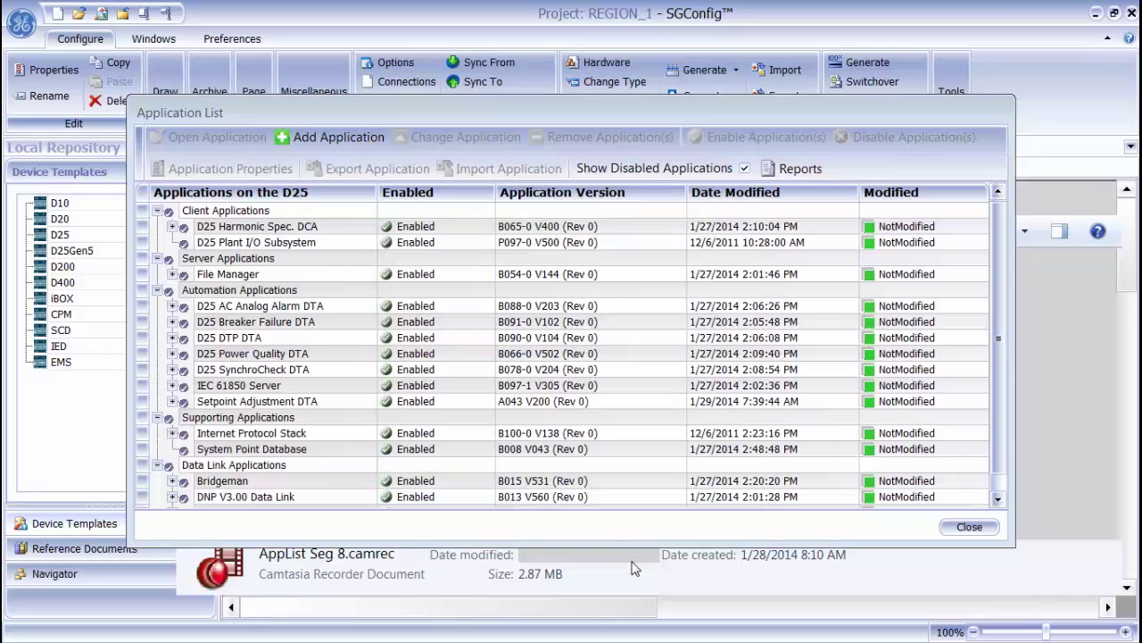
left_click(401, 405)
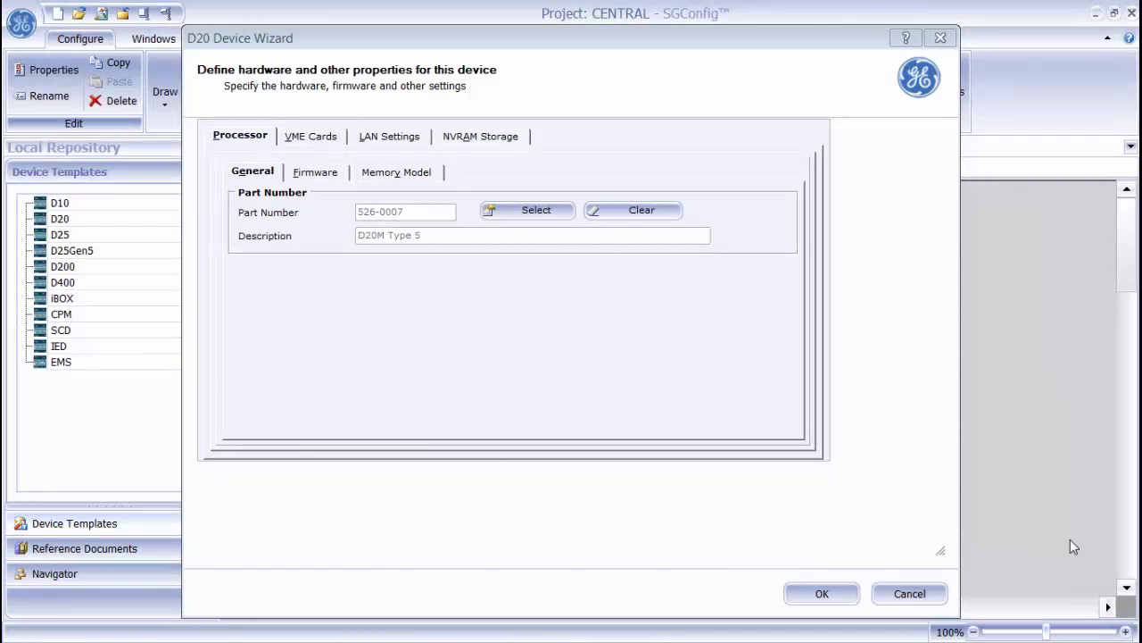
Cancel the D20 Device Wizard and start a new firmware set in the Firmware Library of project CENTRAL
left_click(891, 591)
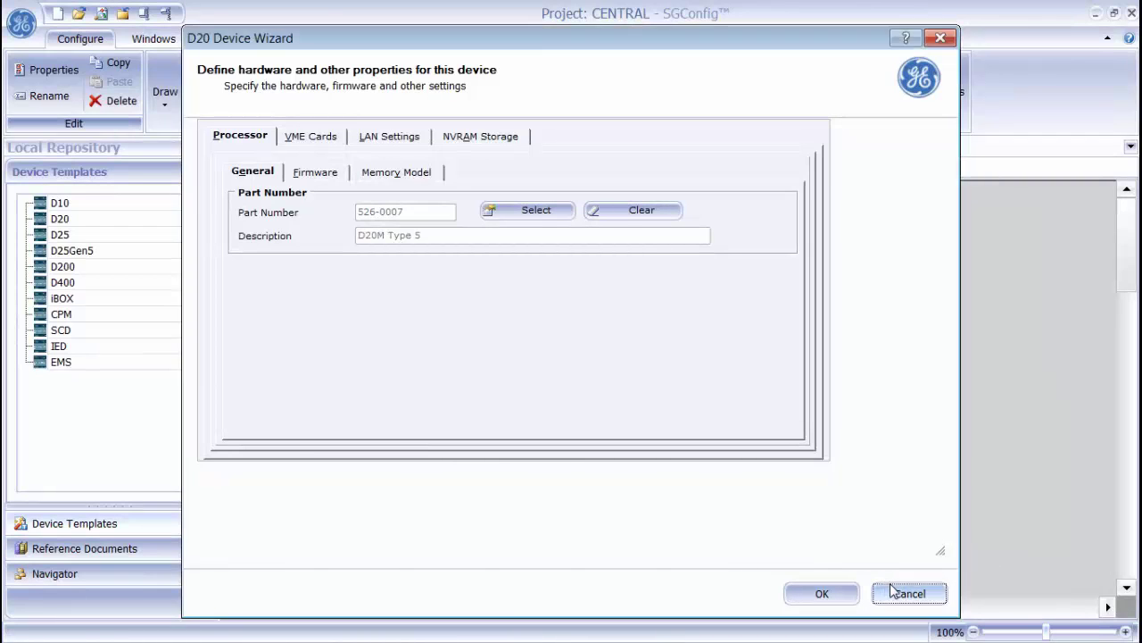
left_click(532, 348)
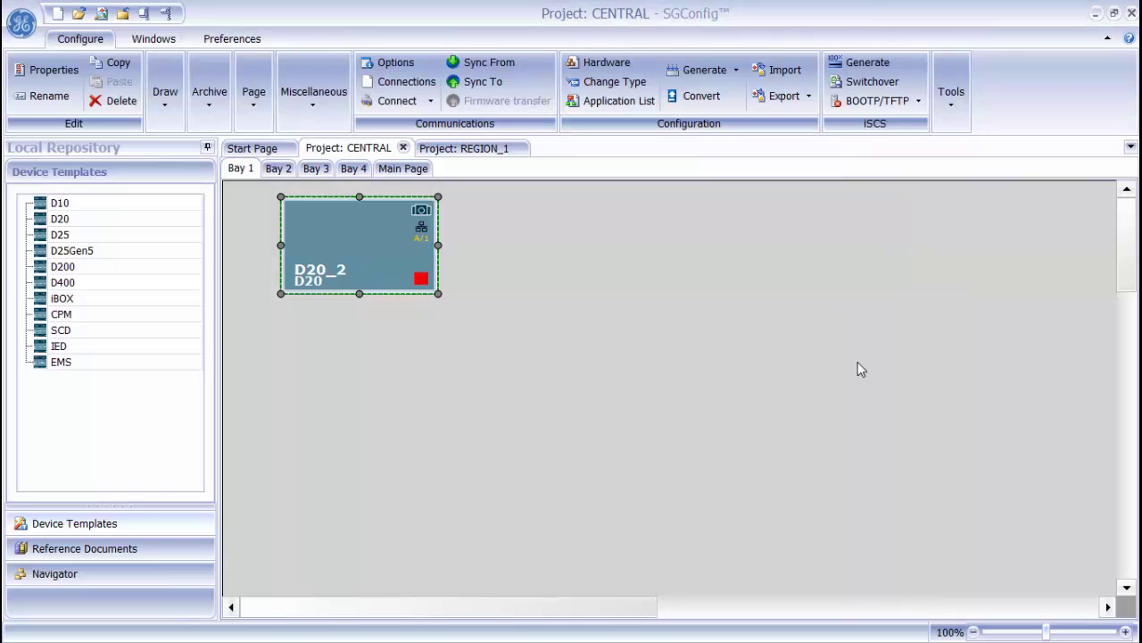
left_click(304, 105)
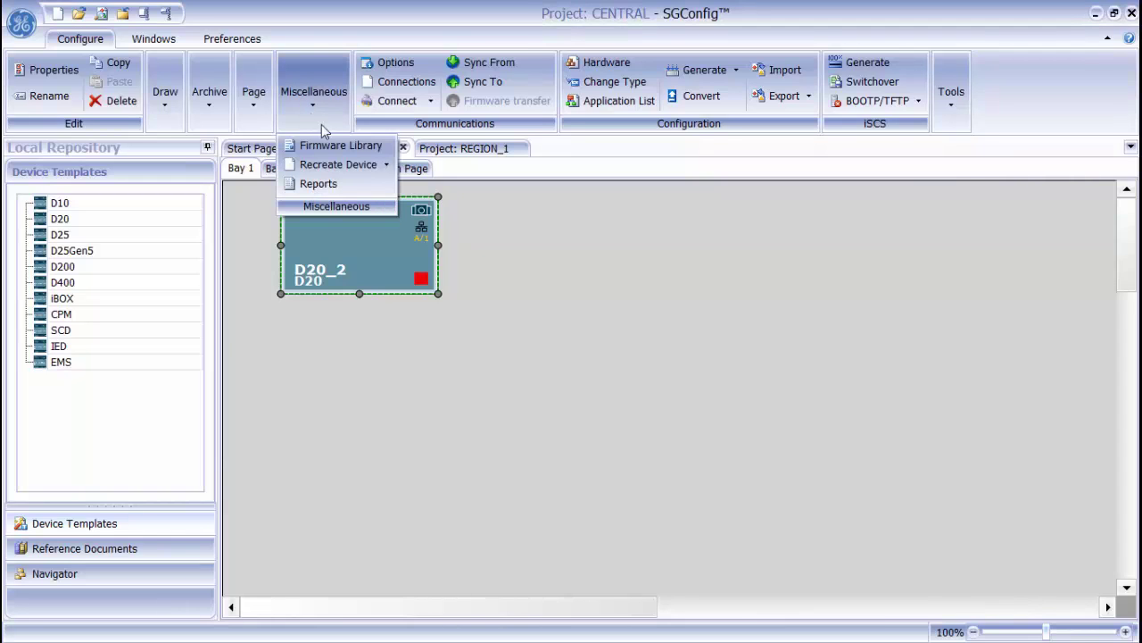
left_click(337, 147)
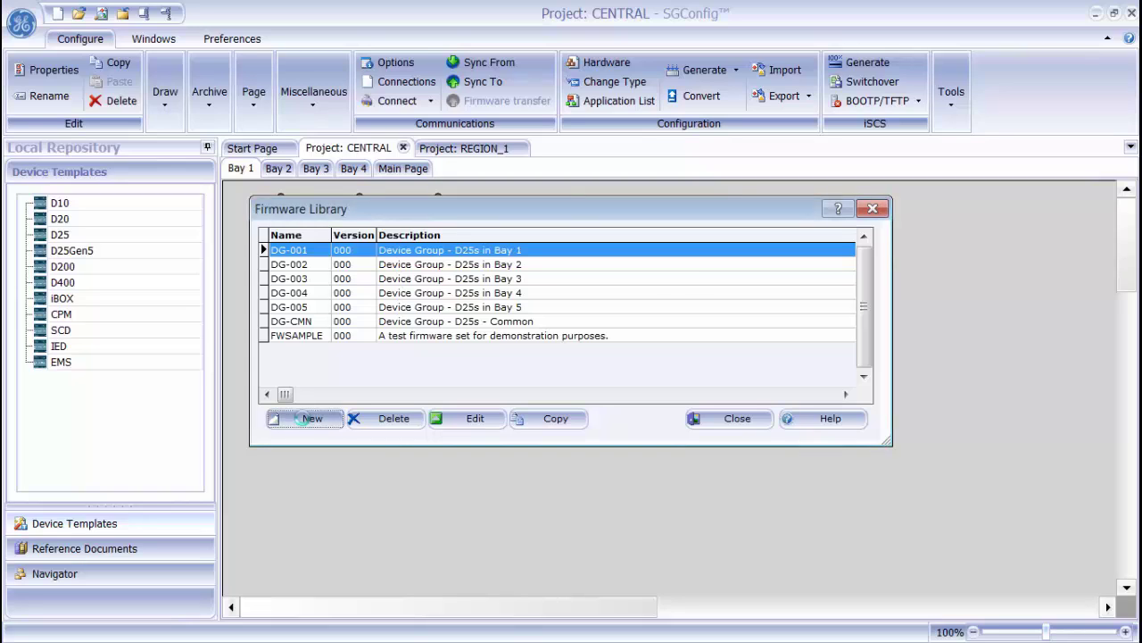
left_click(305, 419)
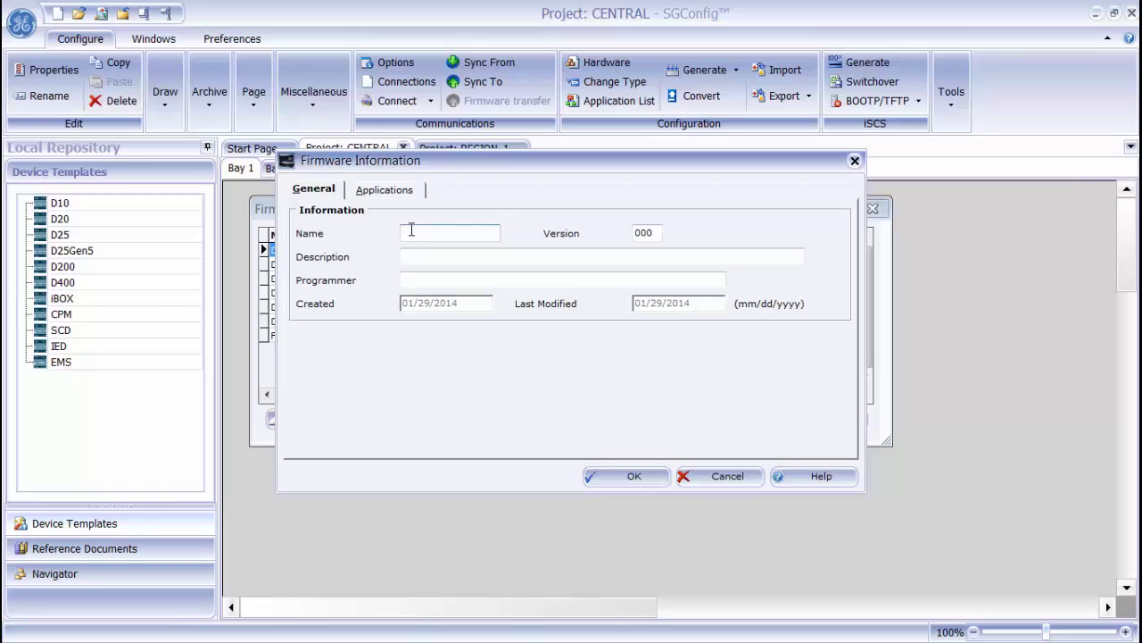
Name the new firmware set FWSAMPL and describe it as "A test firmware set for demonstration purposes"
type("FWSAMP")
key("Tab")
key("Tab")
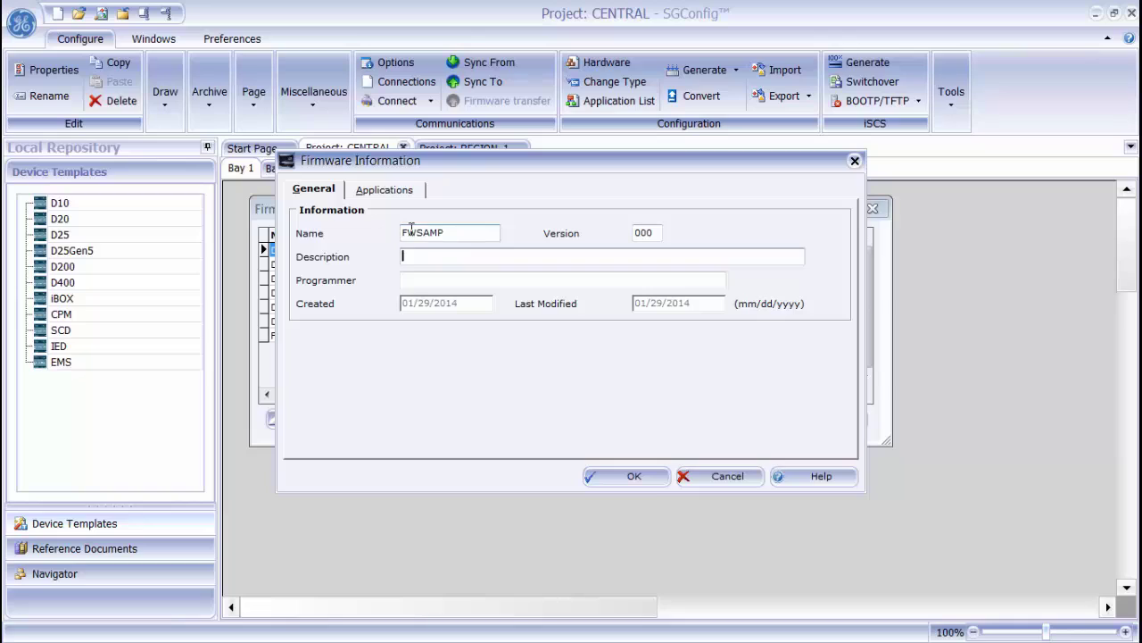
type("A test firmware set for ")
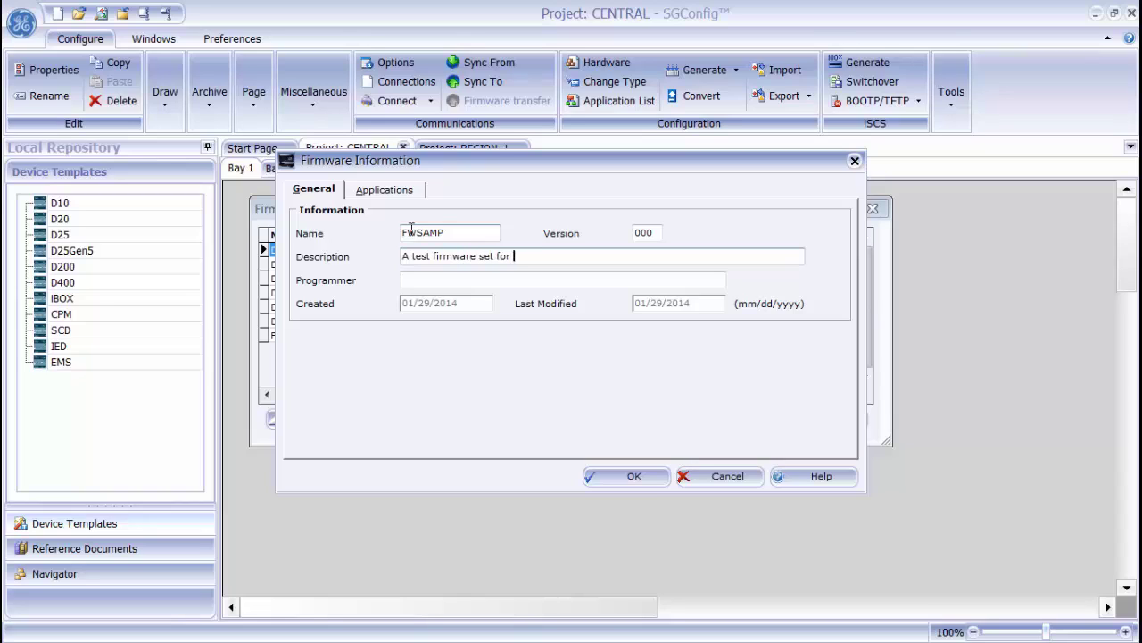
type("demonstration purposes")
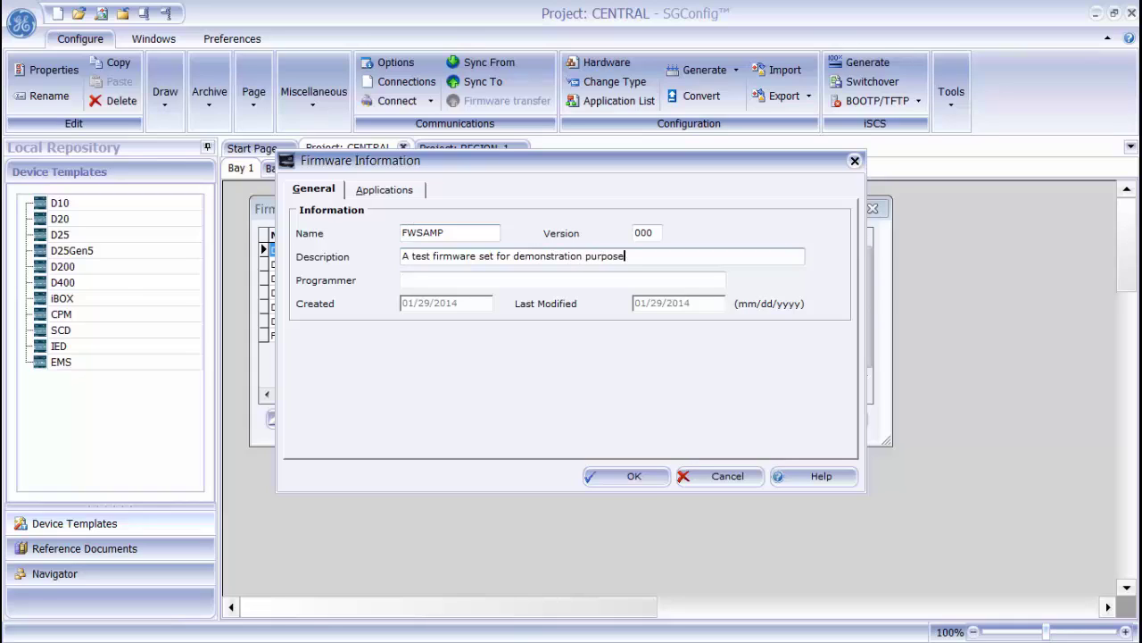
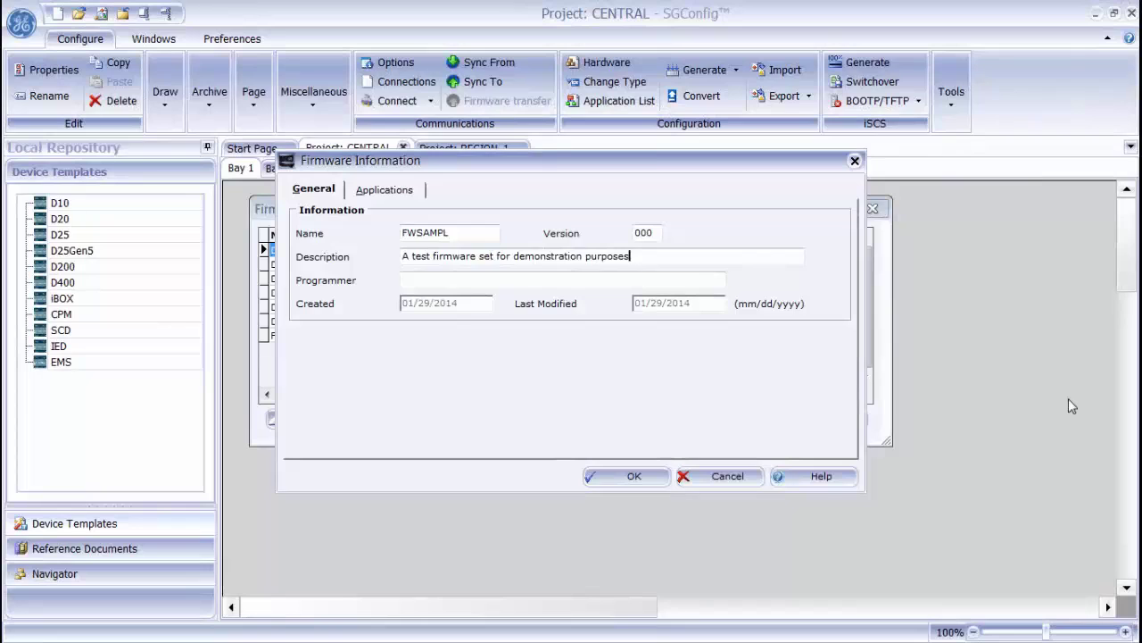
Add the Conitel C2020/C2000 application A001-7 version 101 to the firmware set's selected applications
left_click(362, 194)
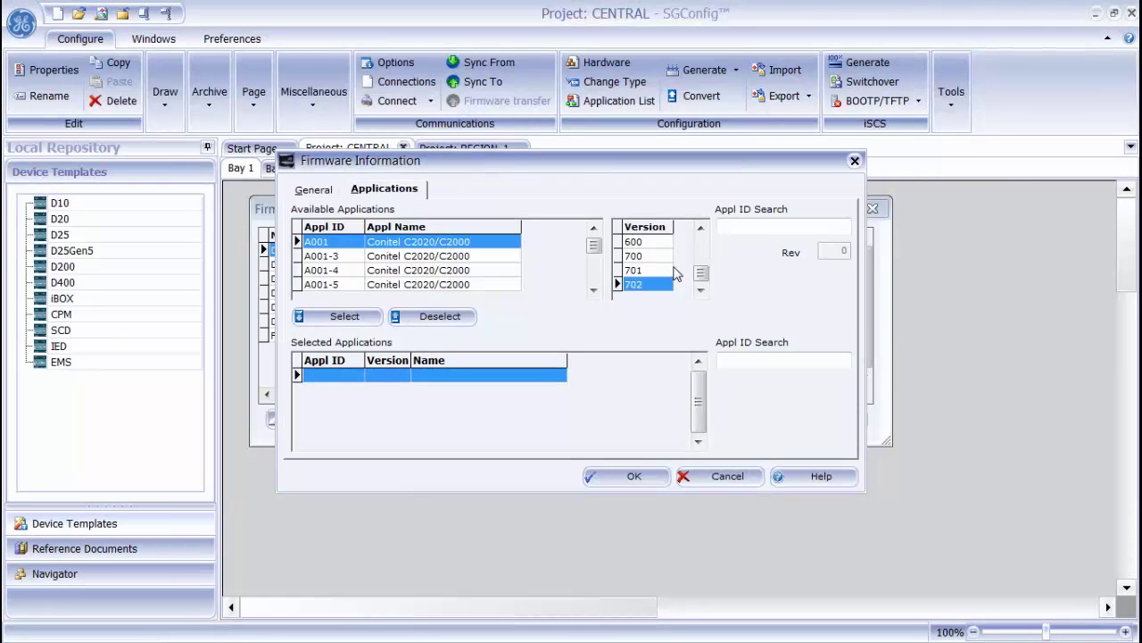
left_click(594, 293)
left_click(594, 293)
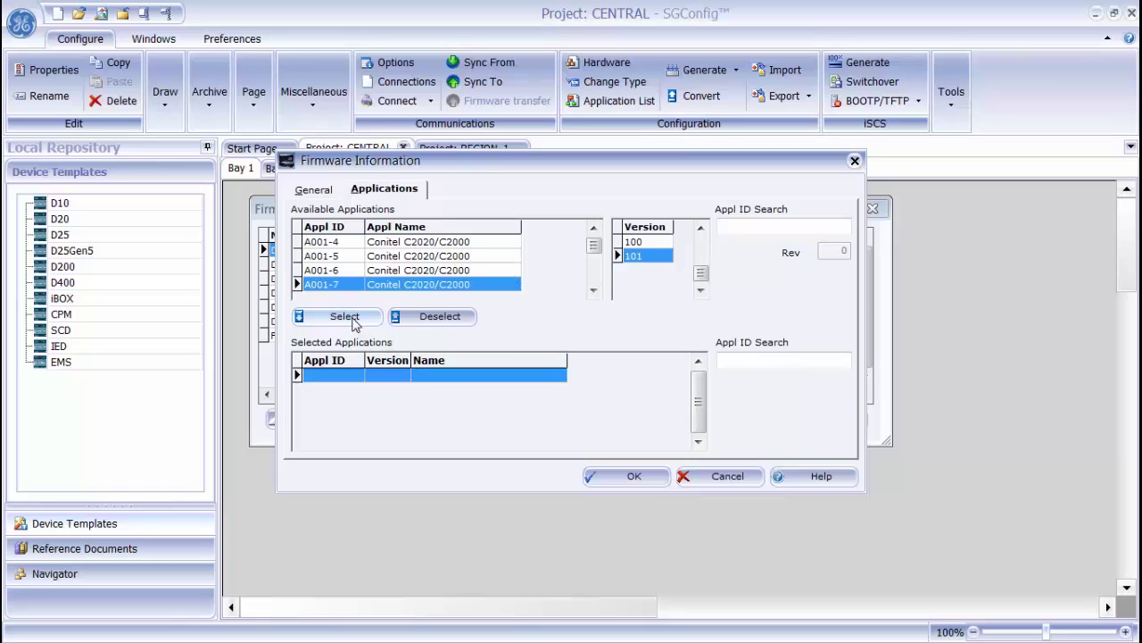
left_click(355, 323)
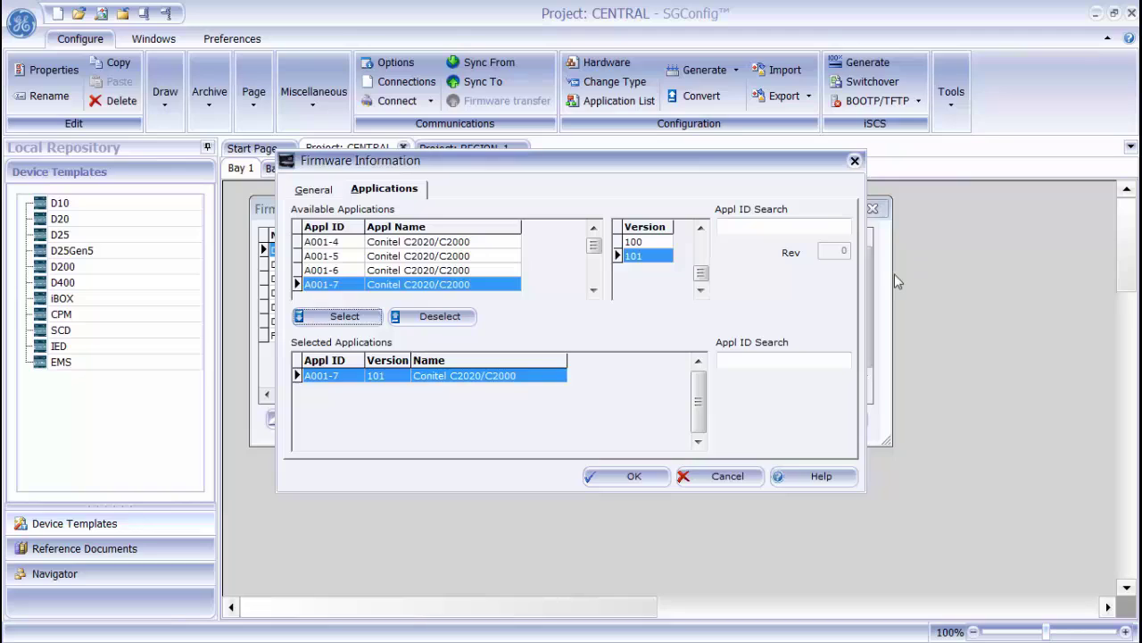
Search the available applications for A043 and for P097, and add D25 Plant I/O Subsystem P097-0 version 503 to the firmware set
left_click(801, 227)
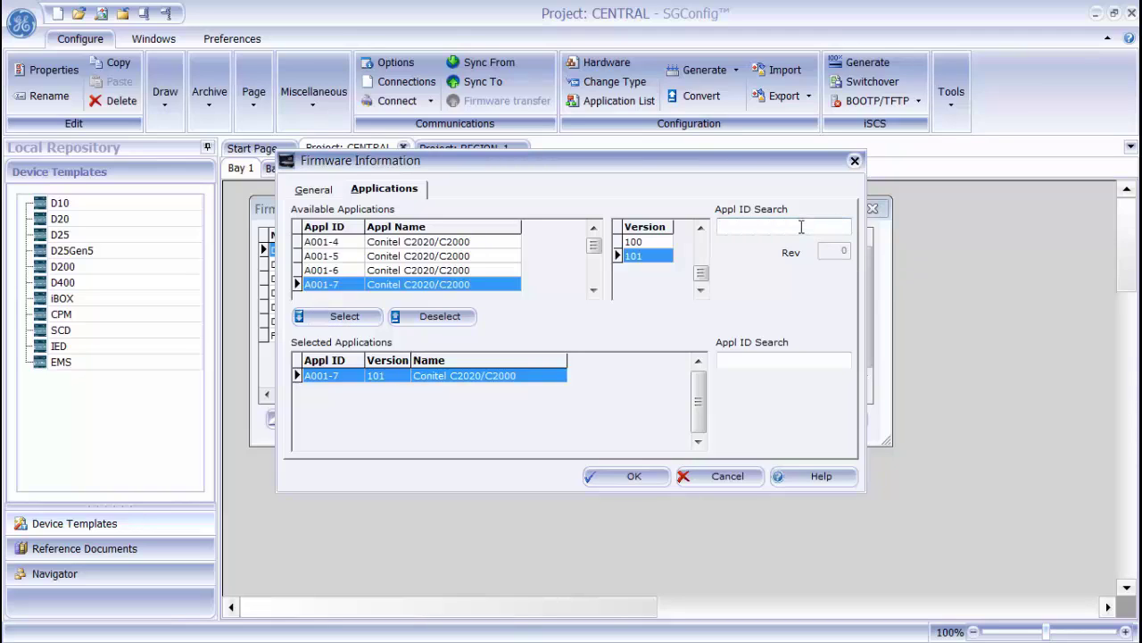
type("A043")
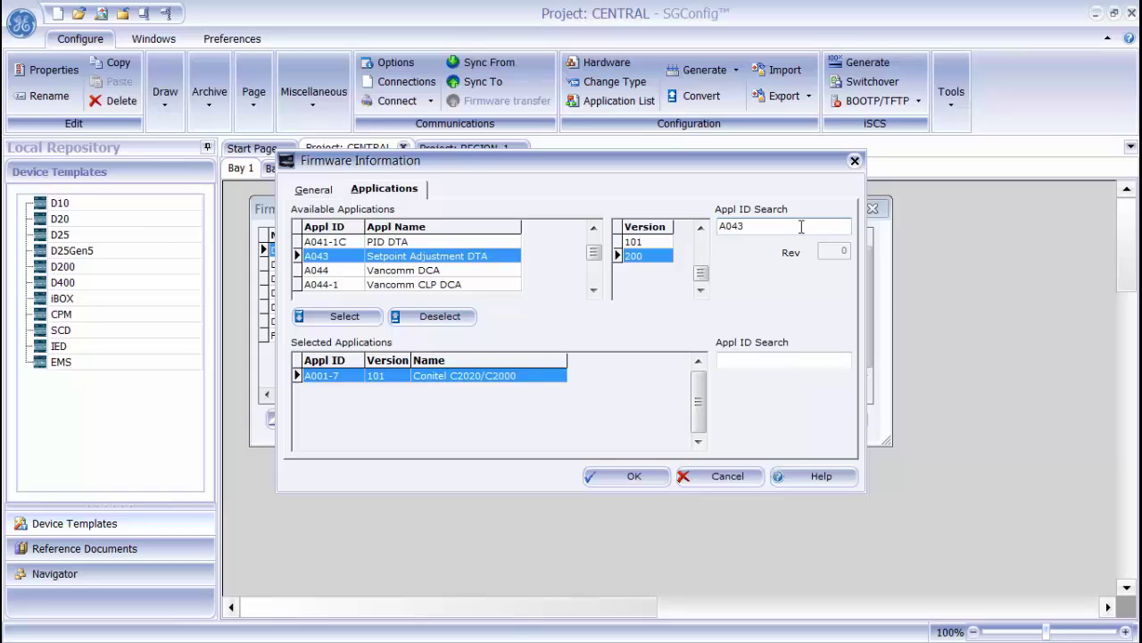
left_click_drag(801, 227, 719, 229)
key("BackSpace")
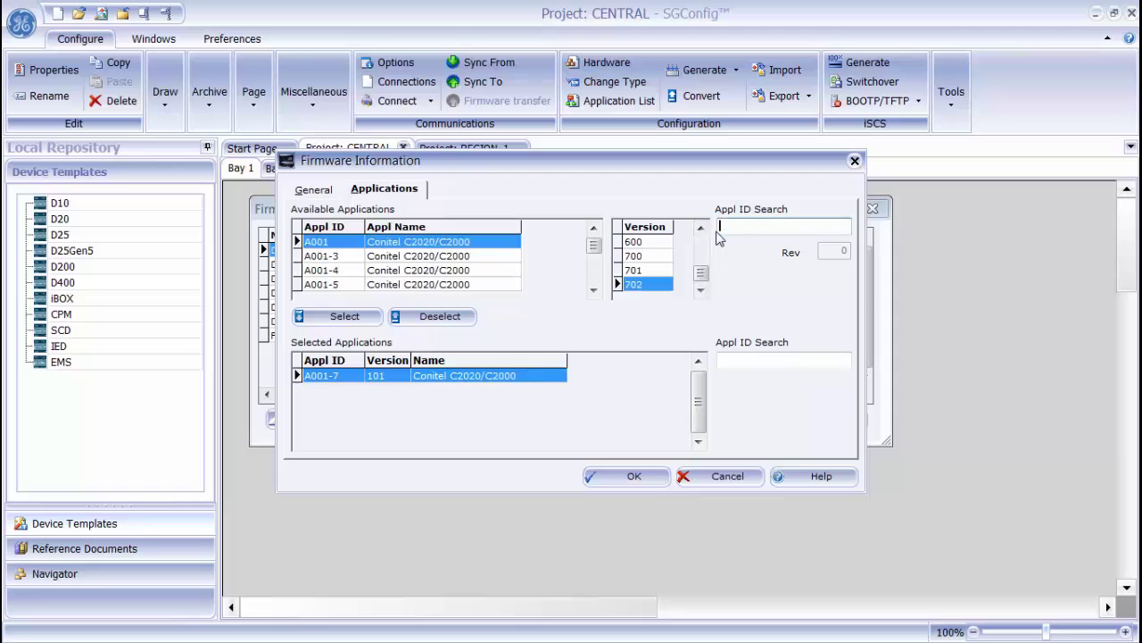
type("P09")
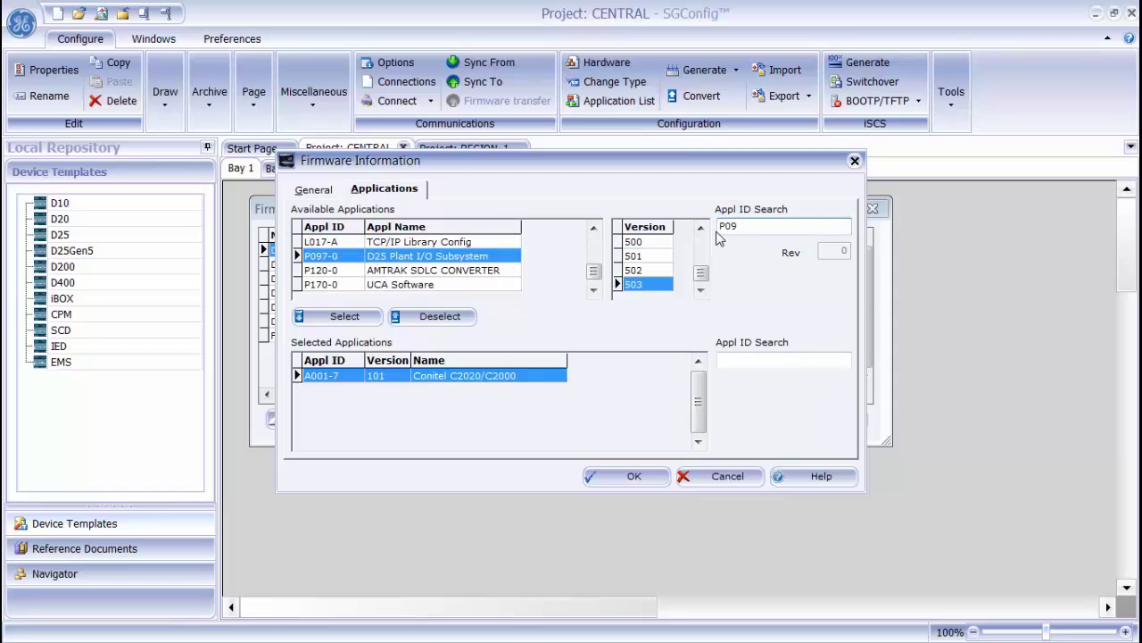
type("7")
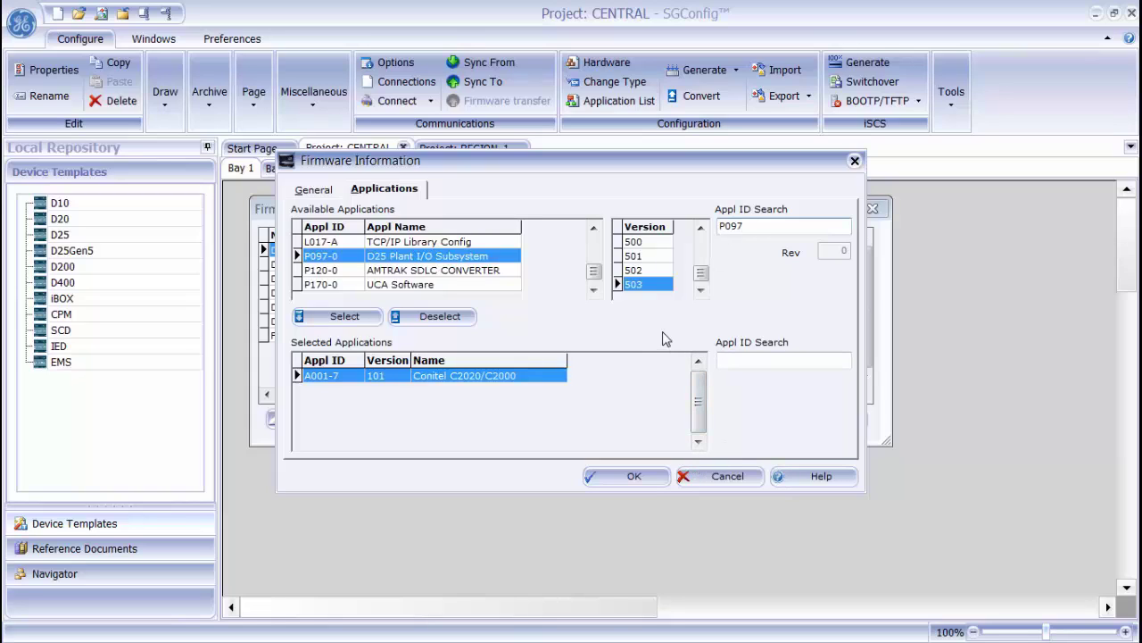
left_click(345, 319)
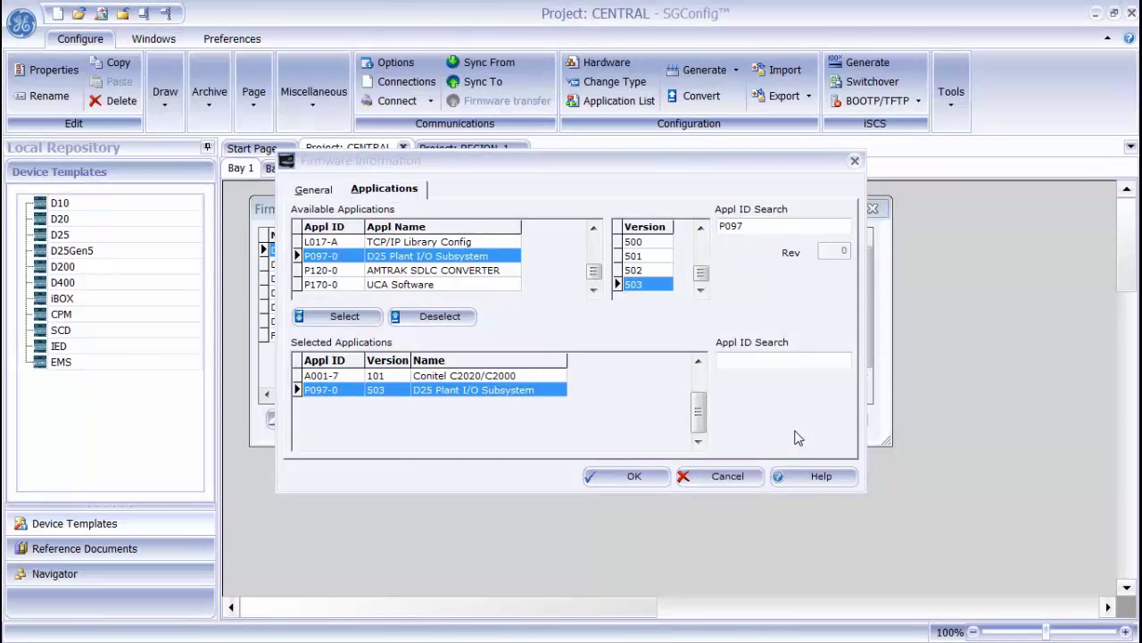
Add the System Point Database application B008 version 043 to the firmware set and save the set
left_click(635, 476)
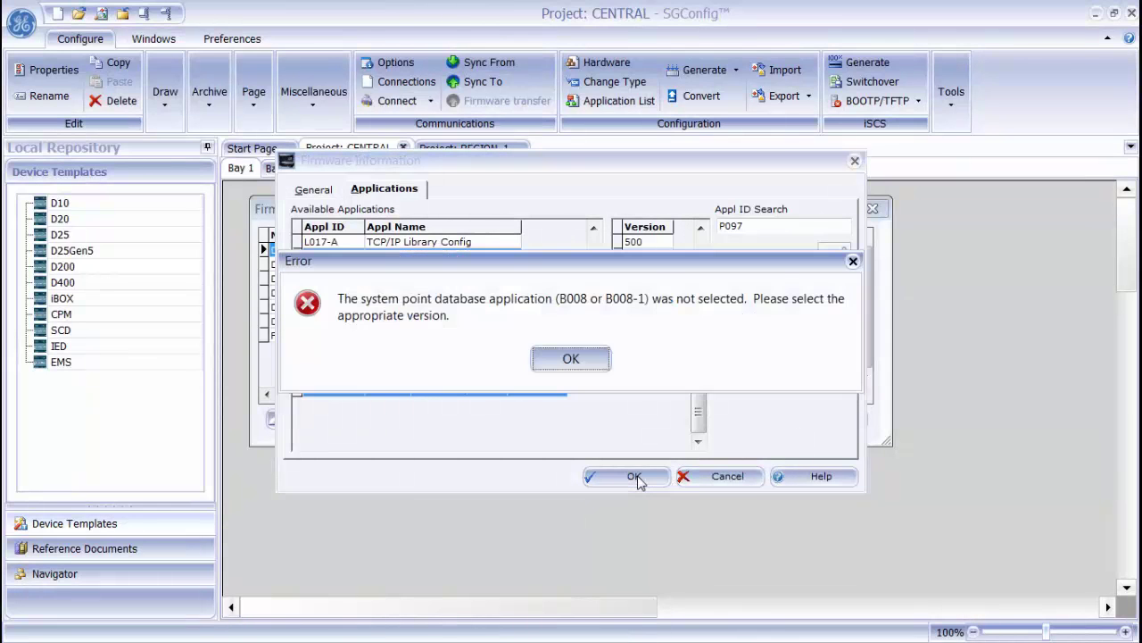
left_click(584, 366)
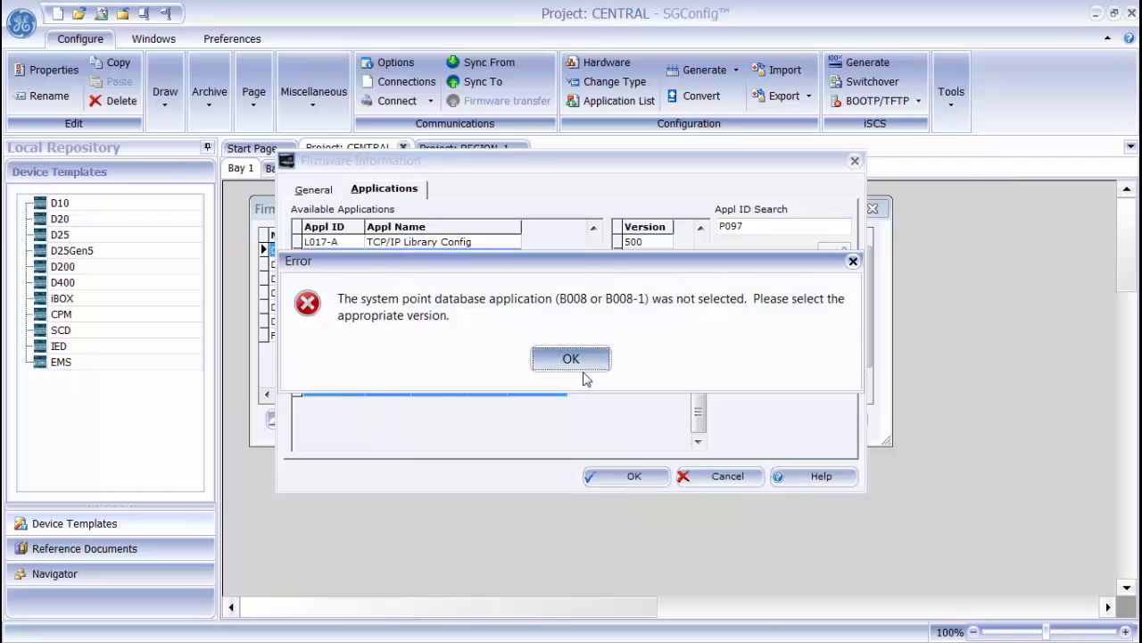
left_click(603, 480)
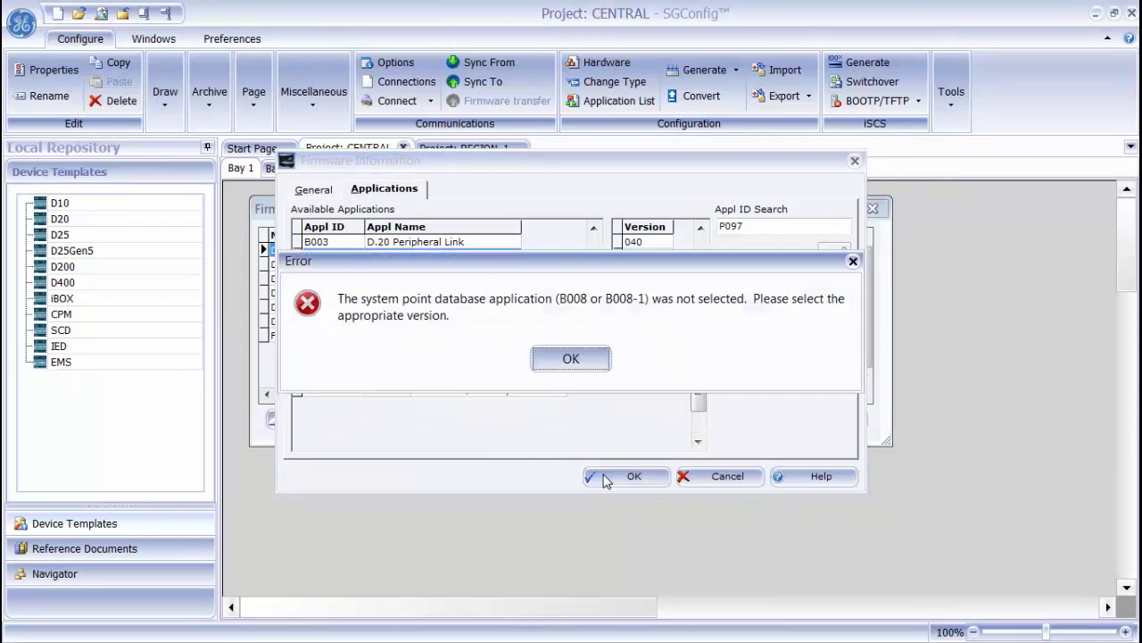
left_click(572, 357)
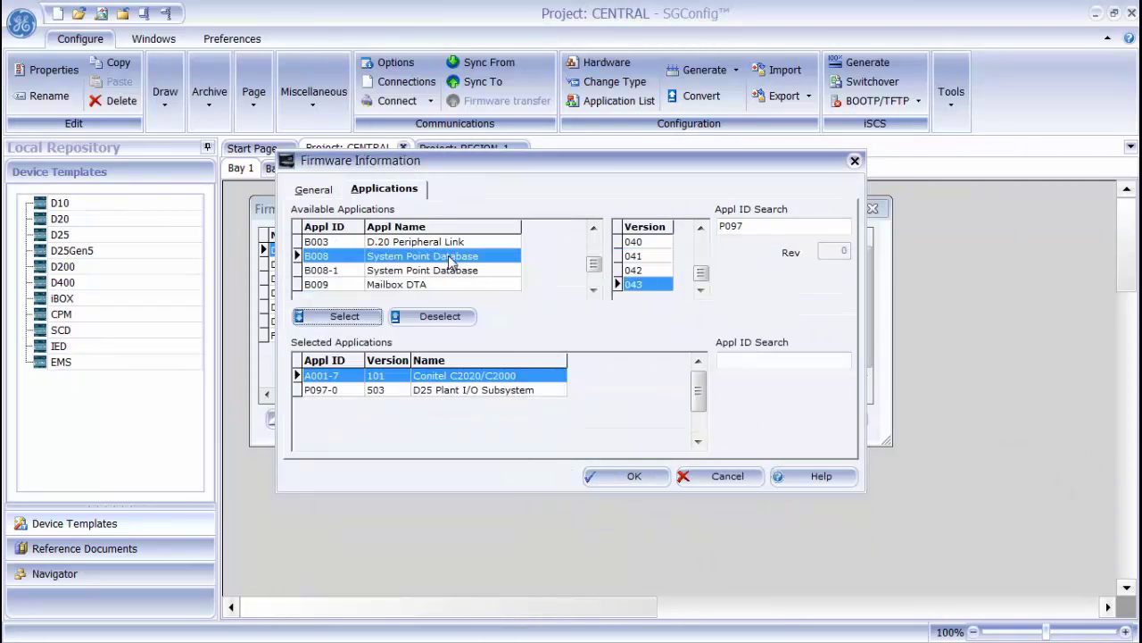
left_click(355, 317)
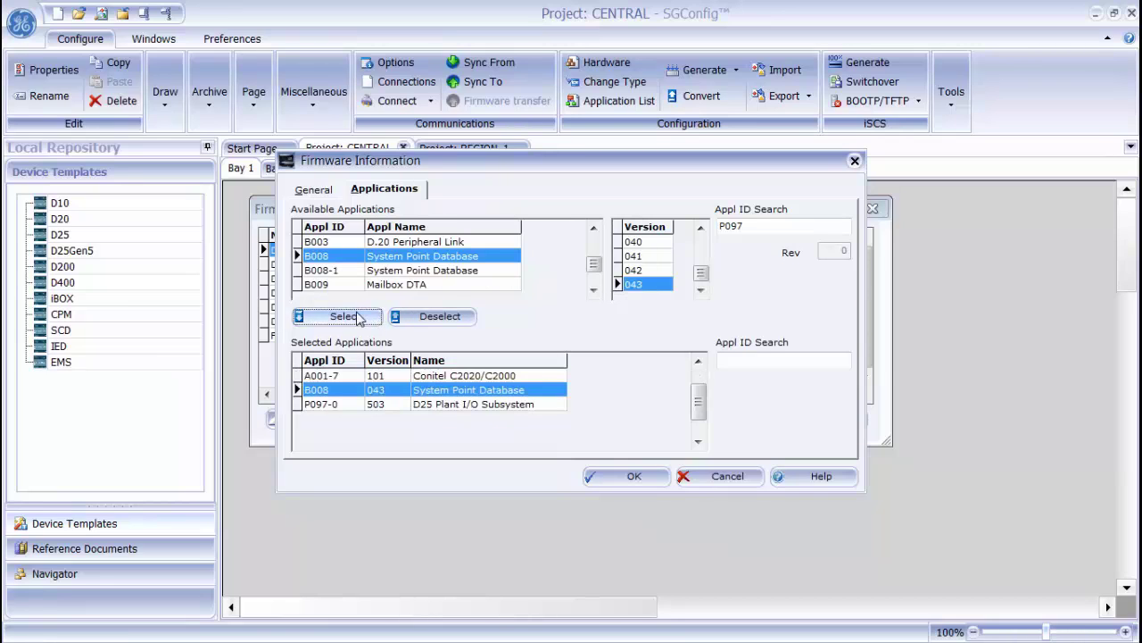
left_click(624, 479)
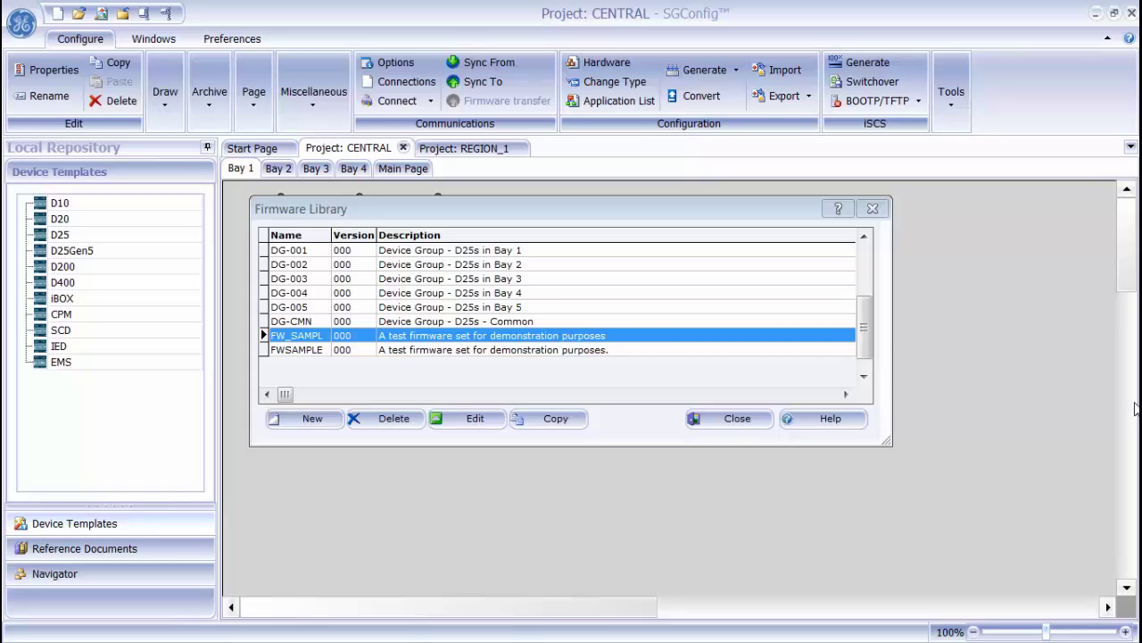
Copy firmware set DG-001 to project REGION_1 and close the Firmware Library
left_click(563, 420)
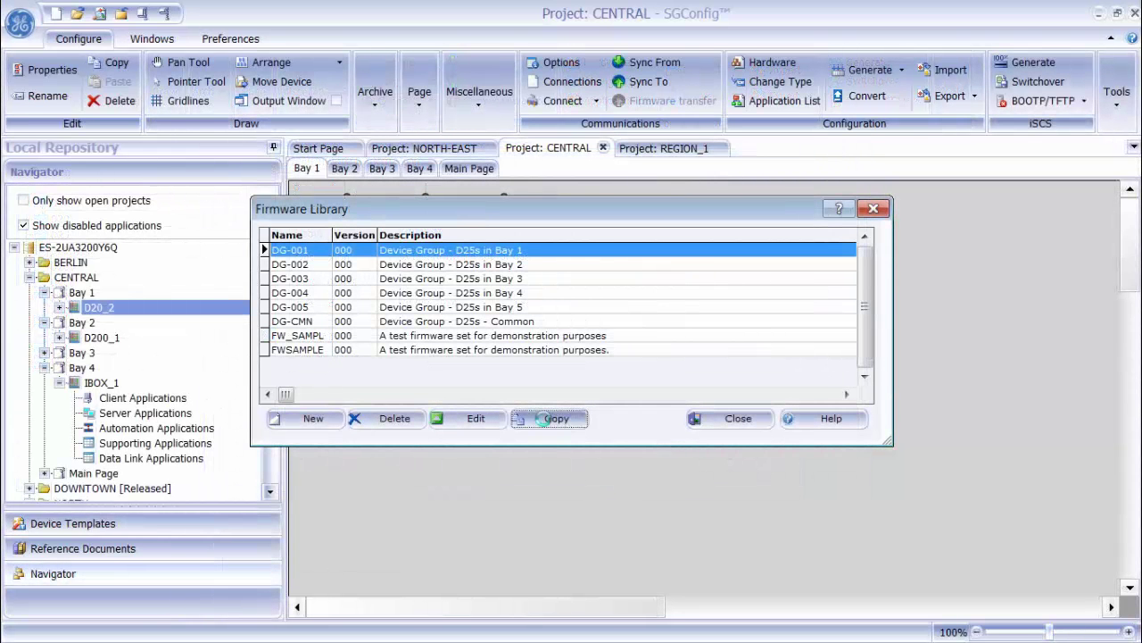
left_click(546, 419)
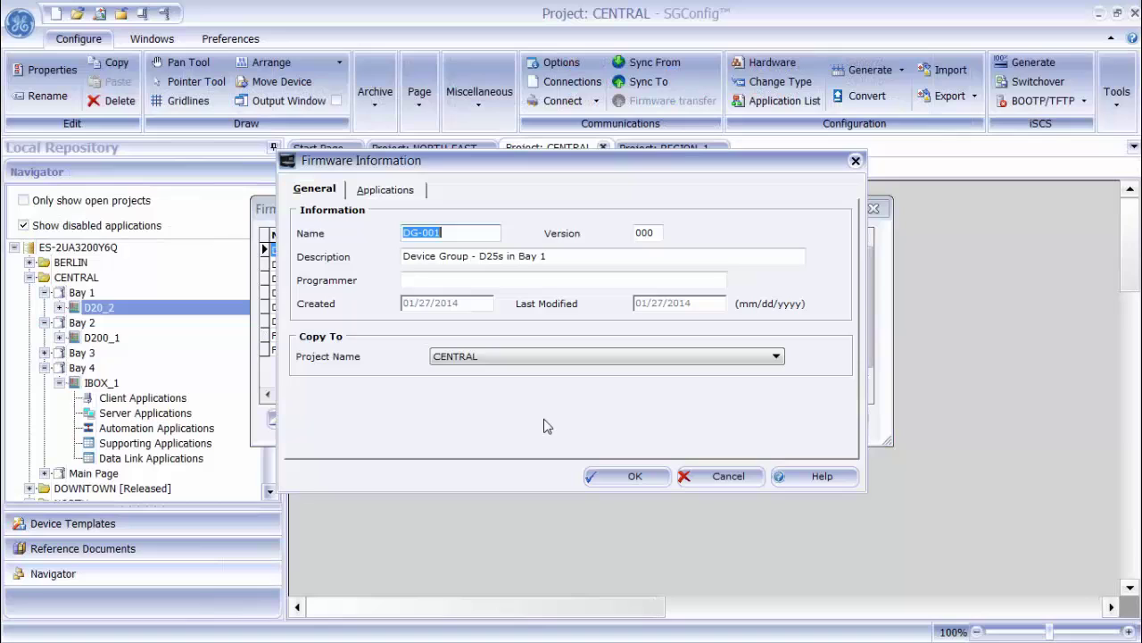
left_click(777, 356)
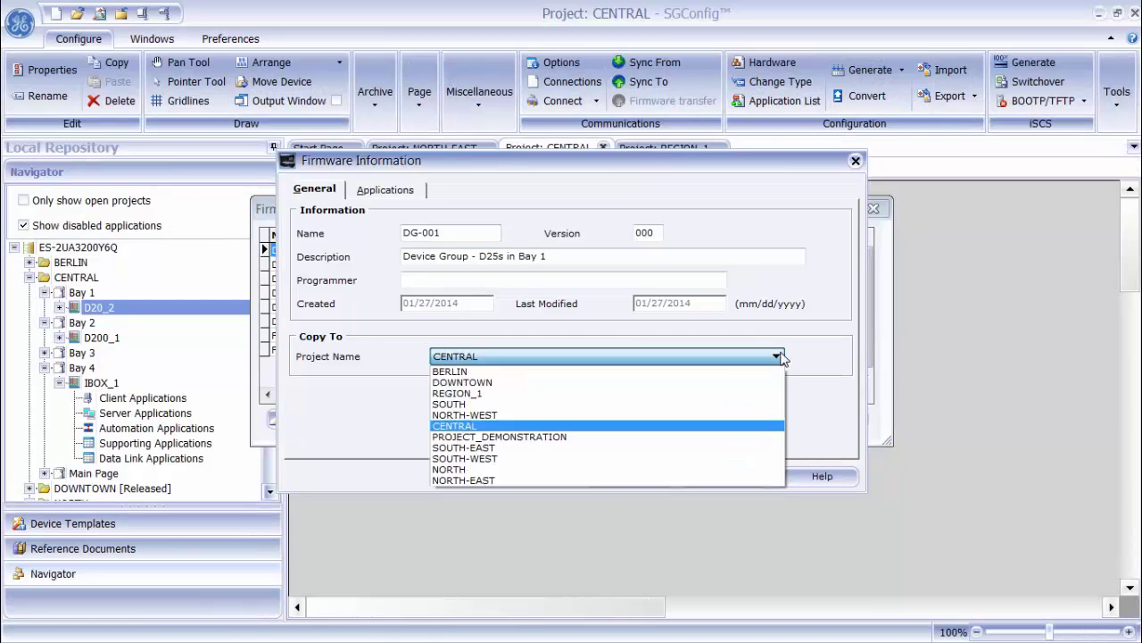
left_click(741, 393)
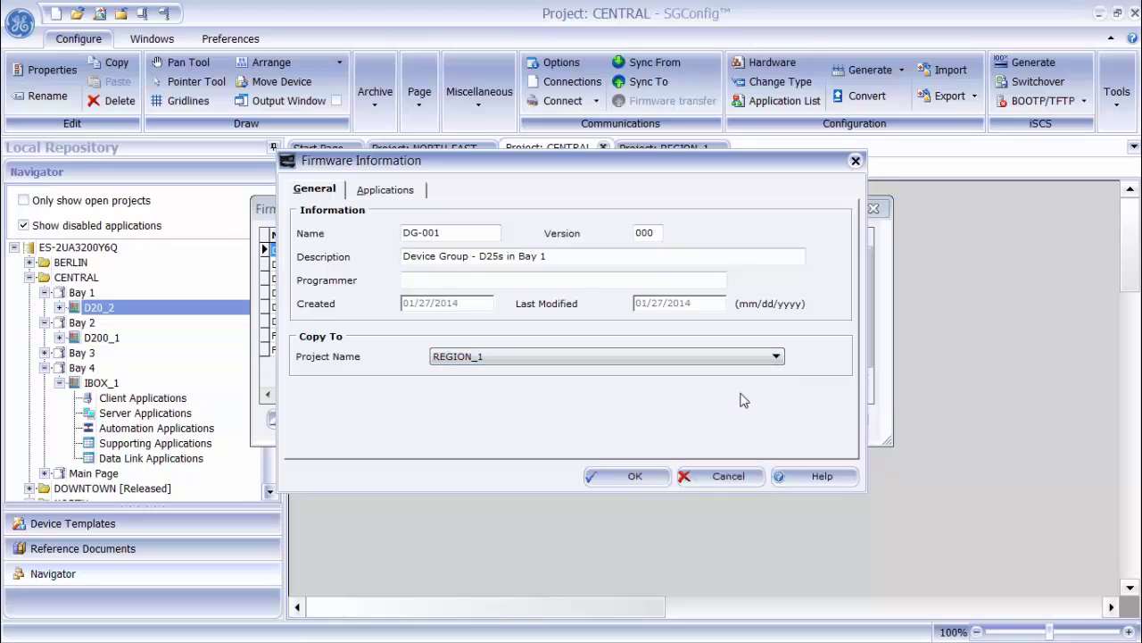
left_click(650, 479)
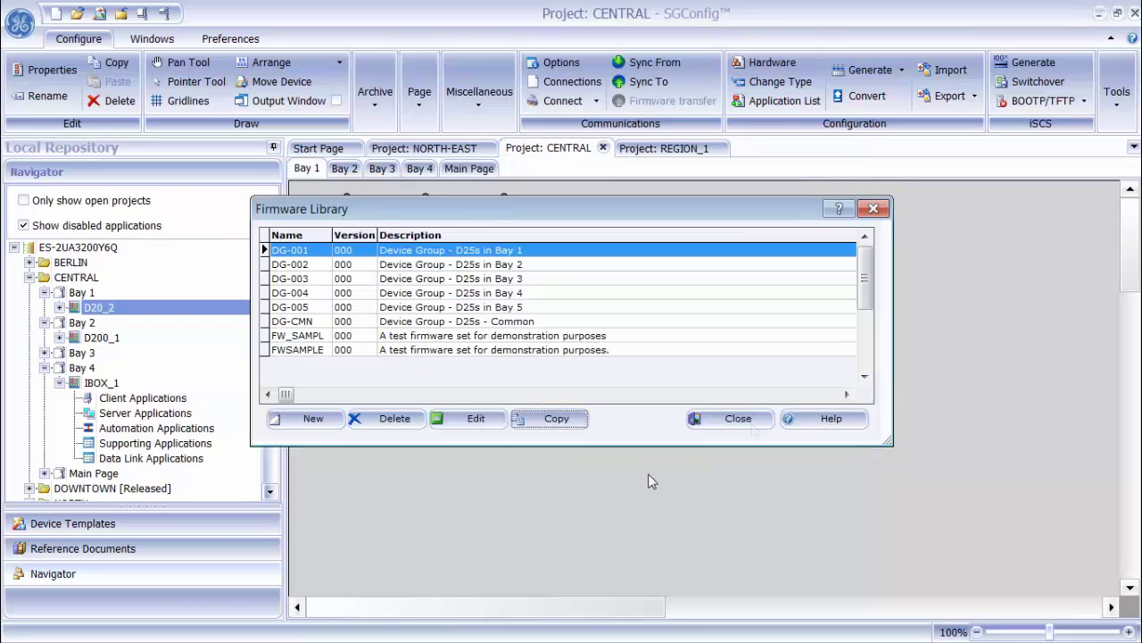
left_click(705, 419)
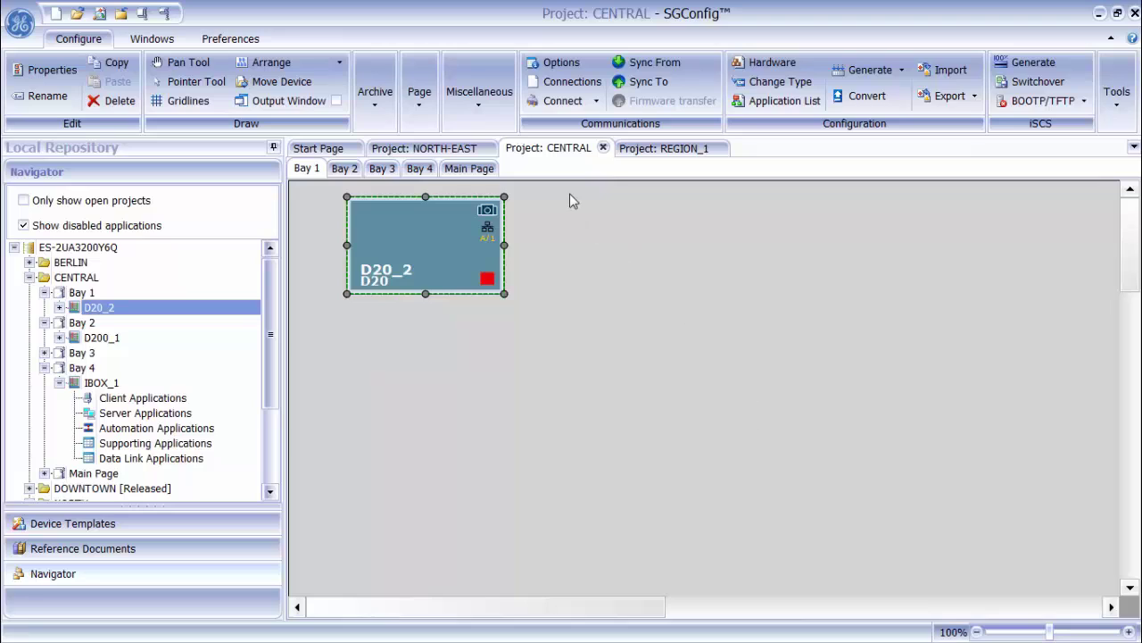
Open the Firmware Library of project REGION_1 and examine the applications in firmware set DG-001
left_click(636, 149)
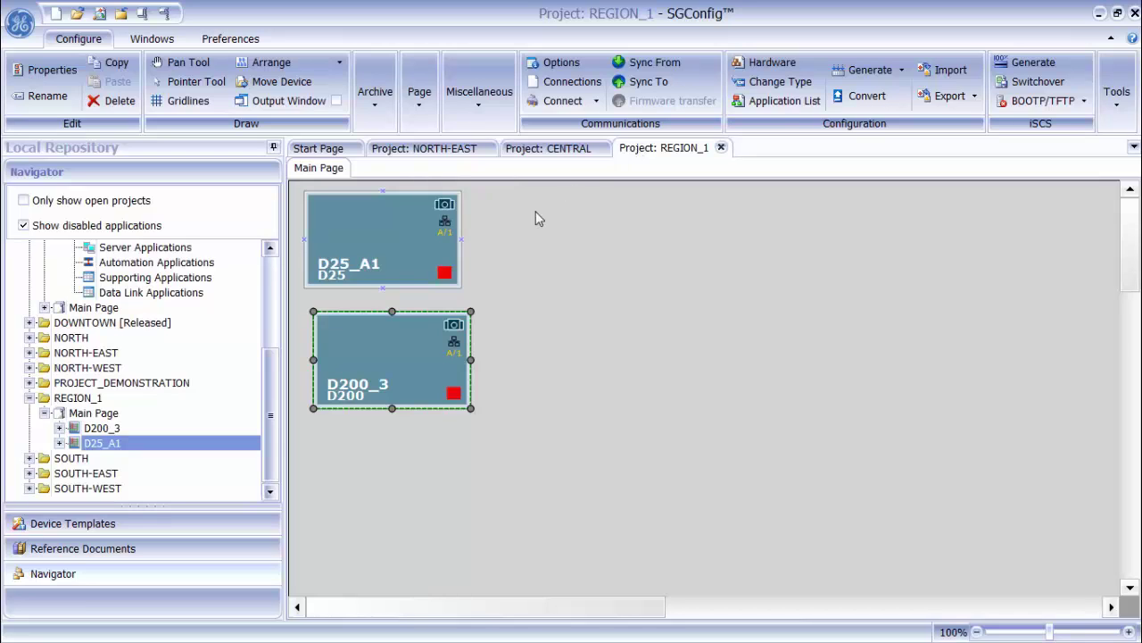
left_click(486, 105)
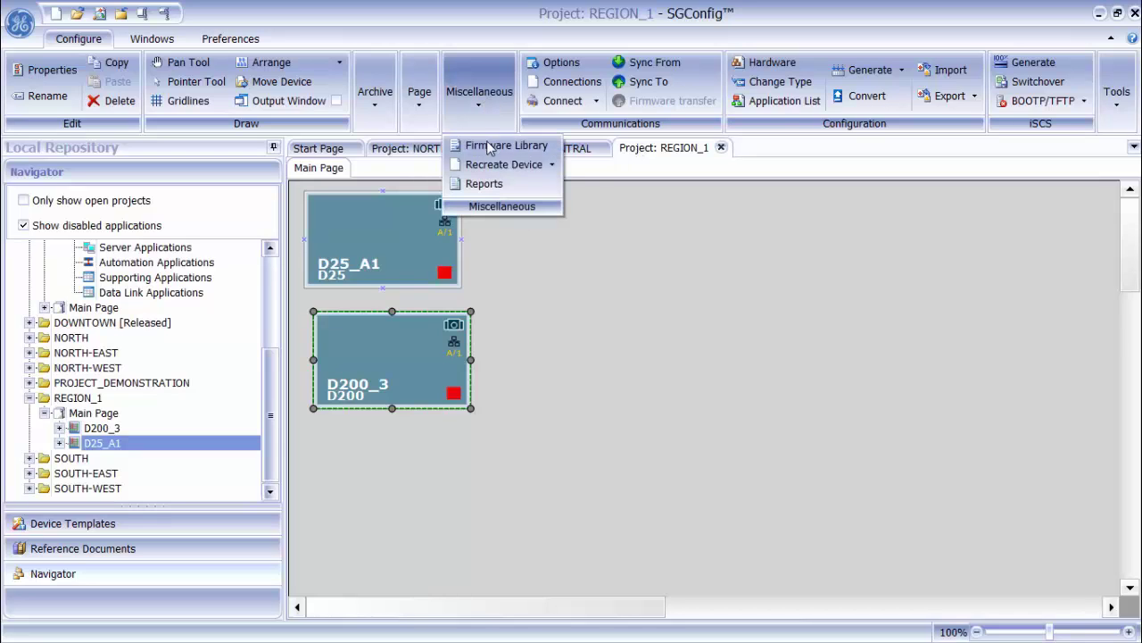
left_click(493, 145)
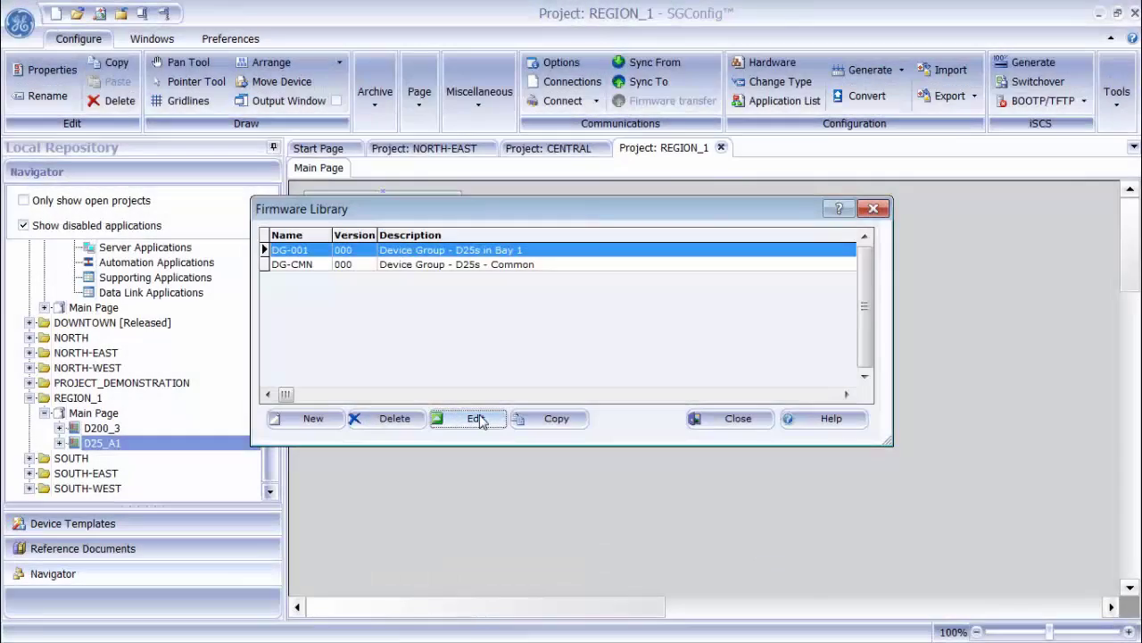
left_click(477, 418)
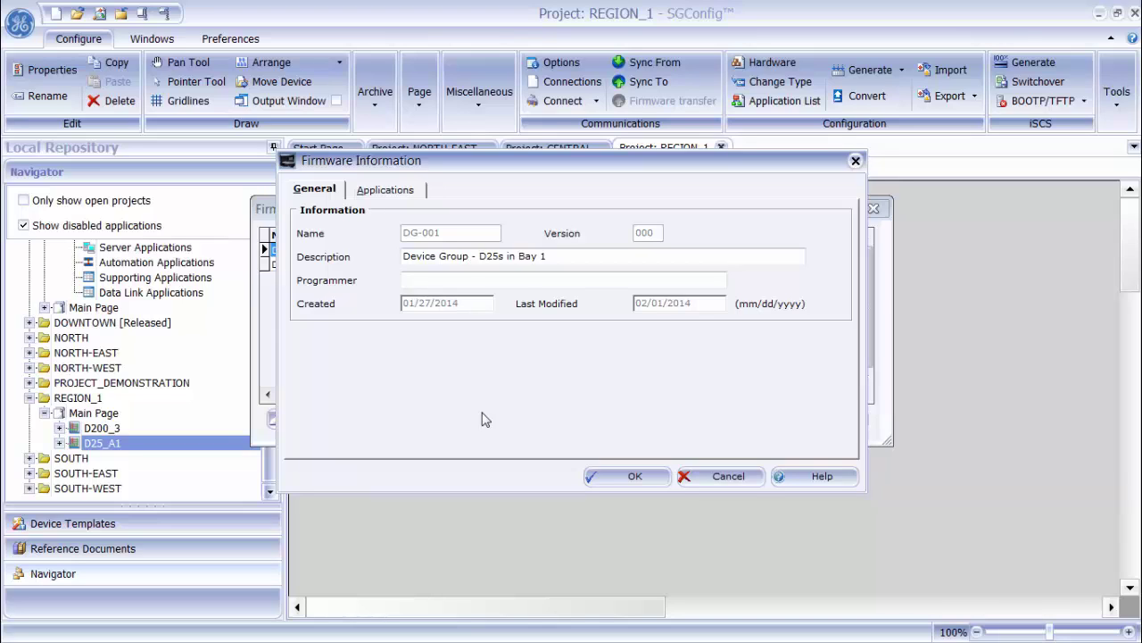
left_click(364, 192)
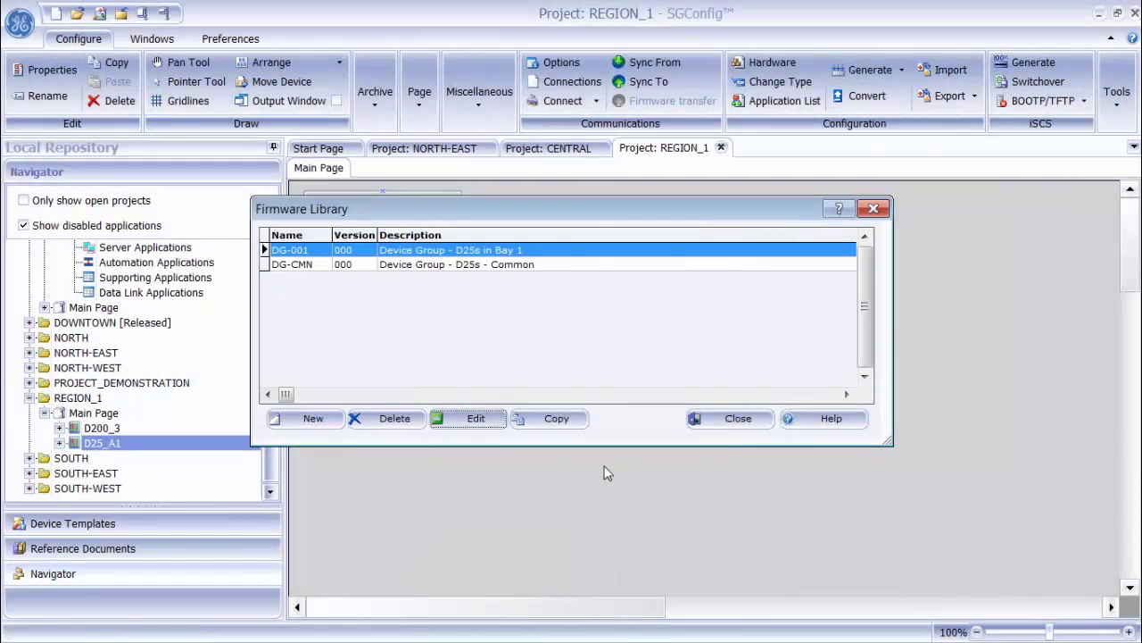
Delete version 000 of firmware set DG-001 from the Firmware Library of REGION_1
left_click(391, 426)
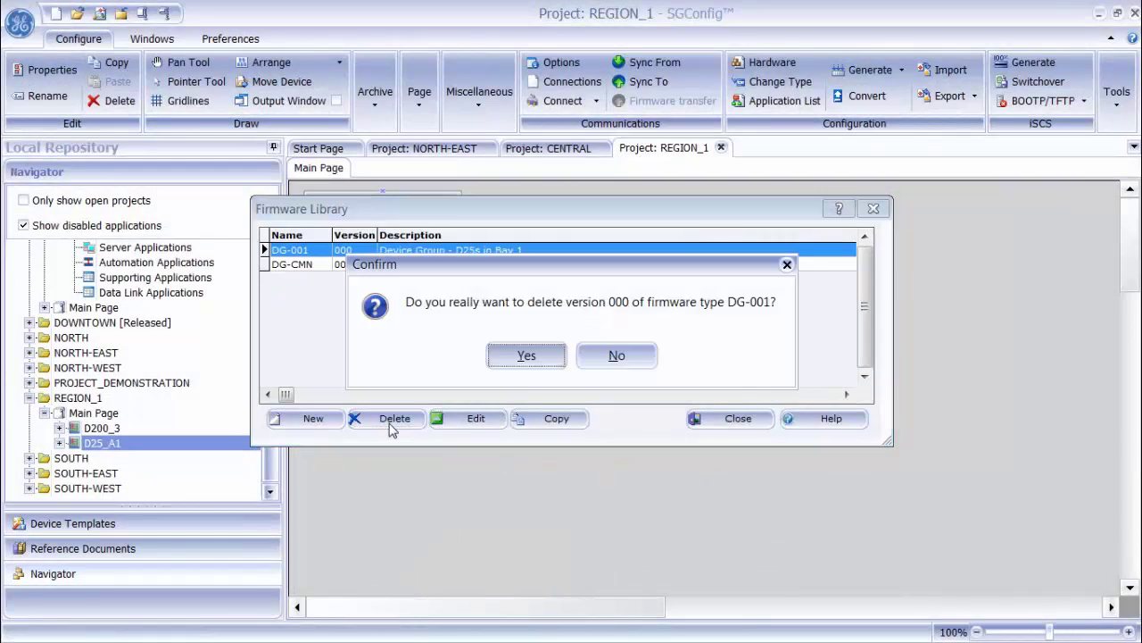